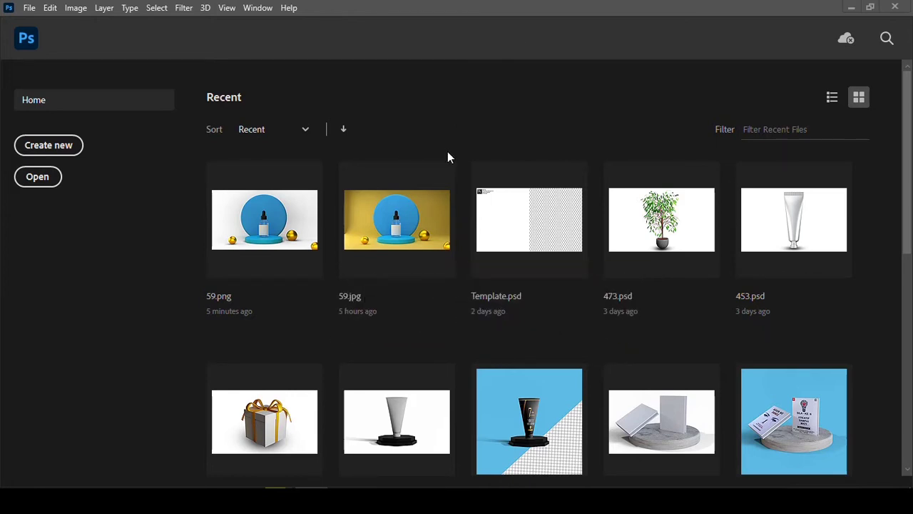
- Open 59.png from the recent files and zoom in on the render
{"action": "left_click", "coordinate": [289, 226]}
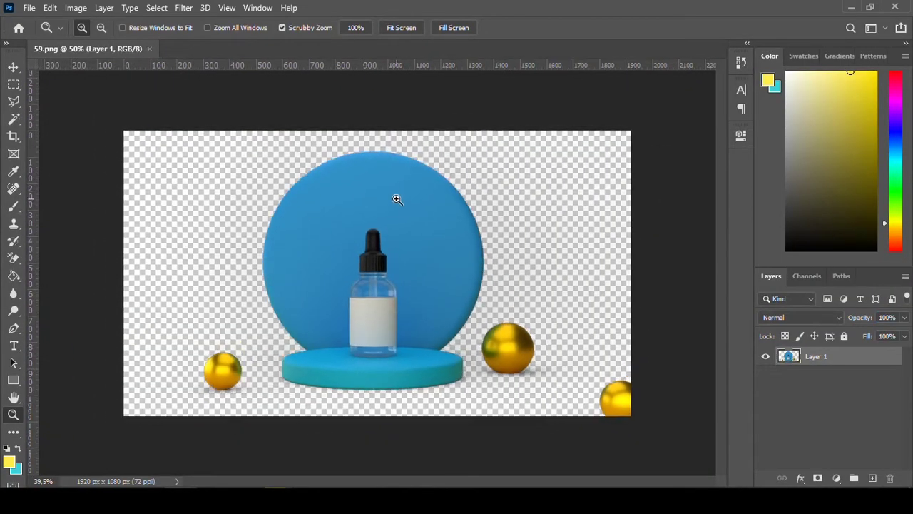
{"action": "left_click", "coordinate": [398, 200]}
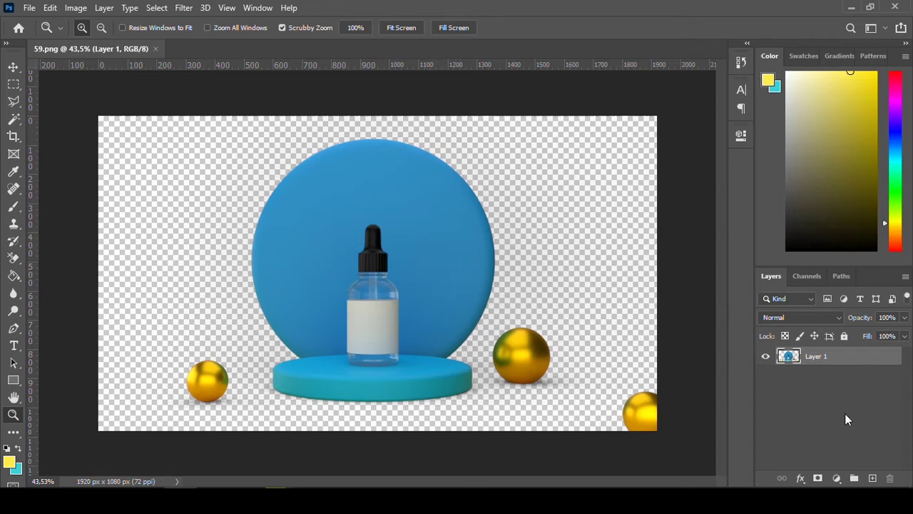
- Rename Layer 1 to 'raw', then zoom in on the bottle's label
{"action": "mouse_move", "coordinate": [474, 301]}
{"action": "left_mouse_down"}
{"action": "mouse_move", "coordinate": [544, 283]}
{"action": "mouse_move", "coordinate": [479, 307]}
{"action": "left_mouse_up"}
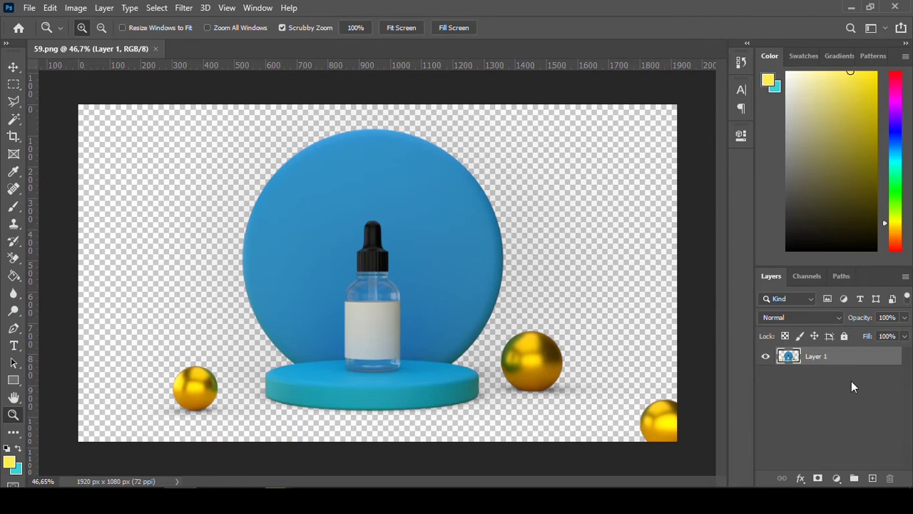
{"action": "left_click", "coordinate": [803, 394]}
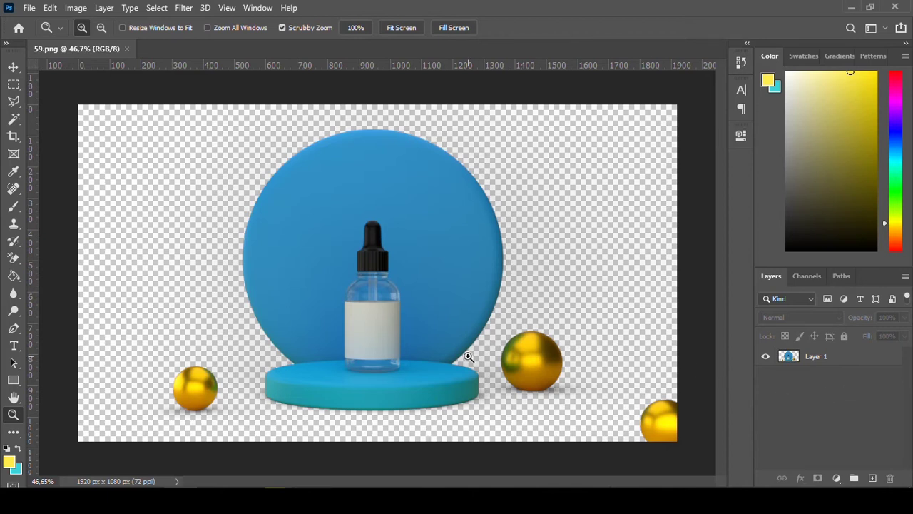
{"action": "left_click", "coordinate": [404, 347]}
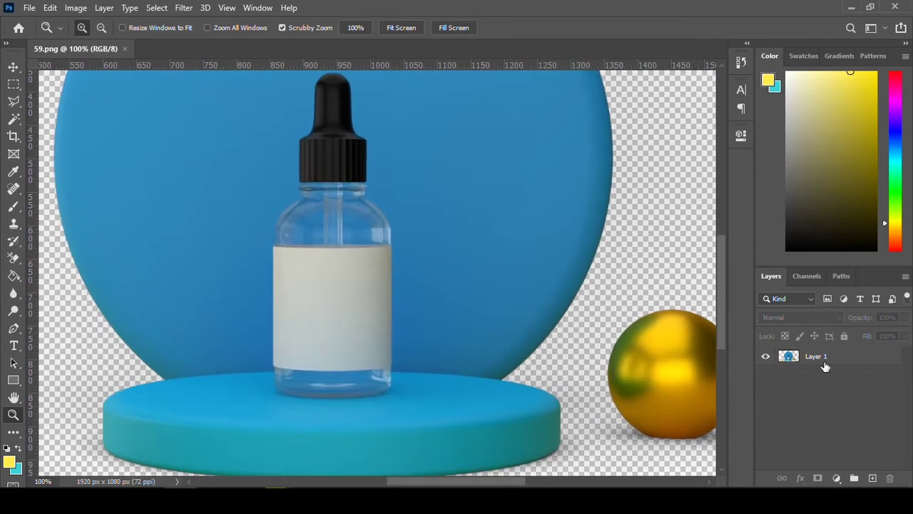
{"action": "double_click", "coordinate": [821, 357]}
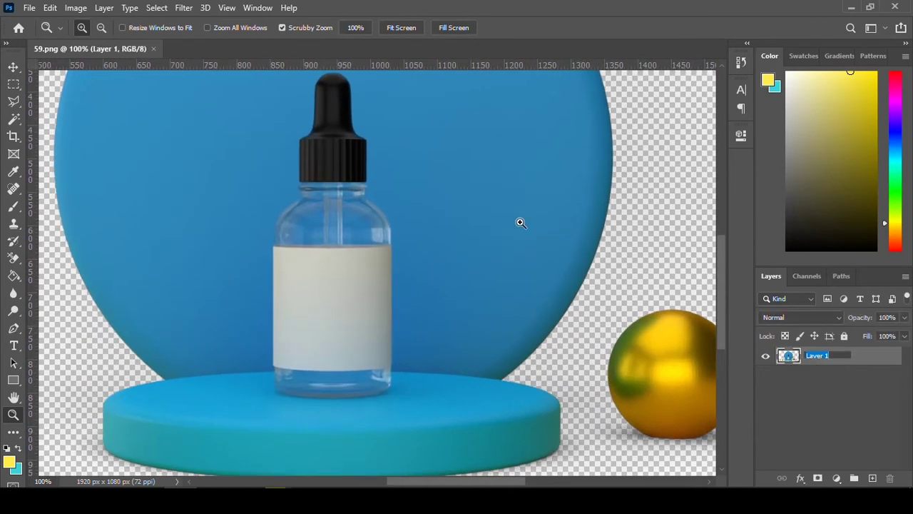
{"action": "type", "text": "raw"}
{"action": "key", "text": "Return"}
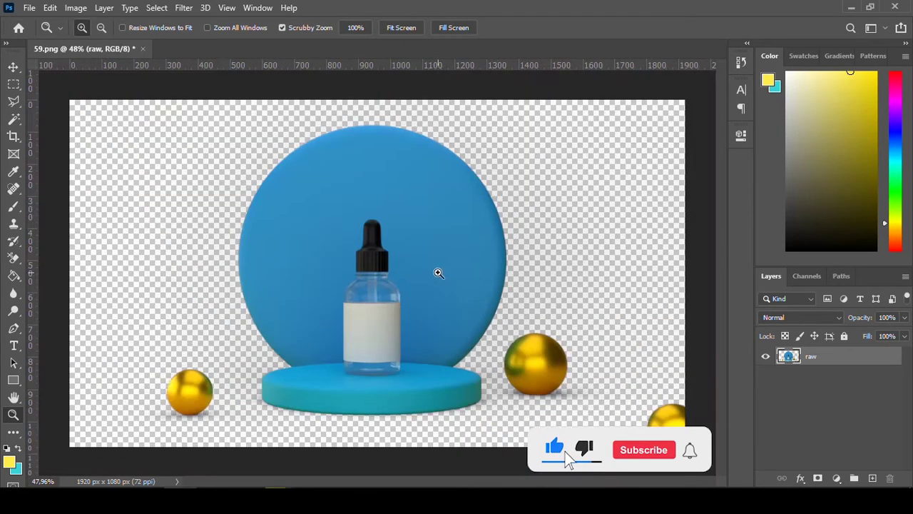
{"action": "left_click_drag", "start_coordinate": [518, 306], "coordinate": [438, 271]}
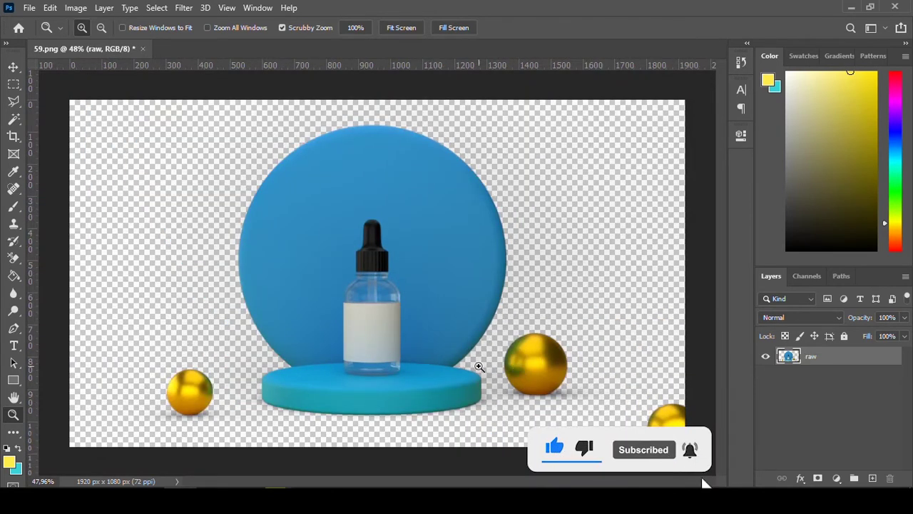
{"action": "left_click_drag", "start_coordinate": [394, 357], "coordinate": [450, 295]}
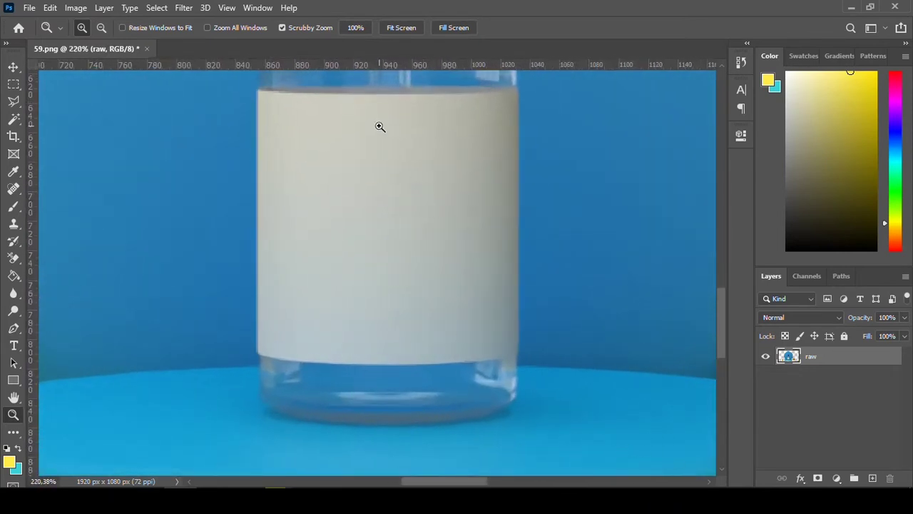
- Trace a closed Pen path around the bottle's blank label
{"action": "left_click_drag", "start_coordinate": [379, 127], "coordinate": [377, 147]}
{"action": "key", "text": "p"}
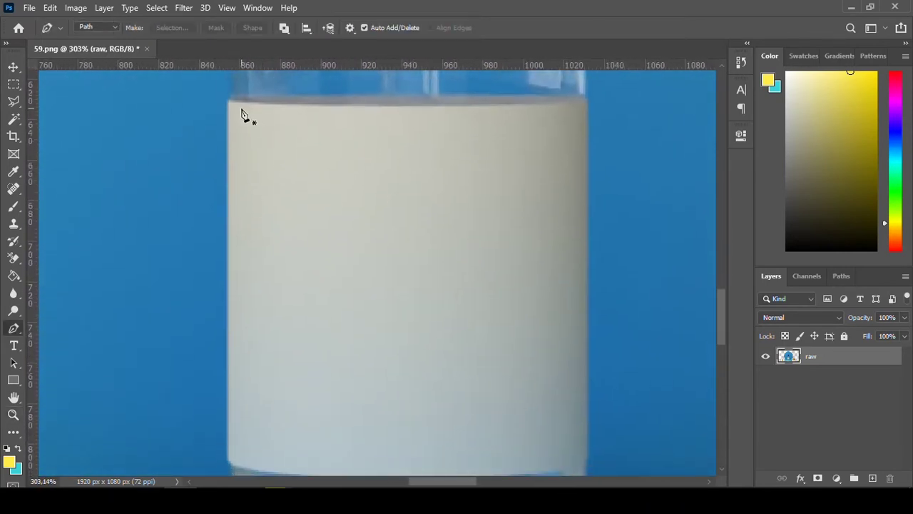
{"action": "left_click", "coordinate": [227, 103]}
{"action": "scroll", "coordinate": [251, 453], "scroll_direction": "down", "scroll_amount": 3}
{"action": "left_click", "coordinate": [234, 301]}
{"action": "left_click", "coordinate": [414, 311]}
{"action": "left_click", "coordinate": [544, 318]}
{"action": "scroll", "coordinate": [428, 299], "scroll_direction": "up", "scroll_amount": 3}
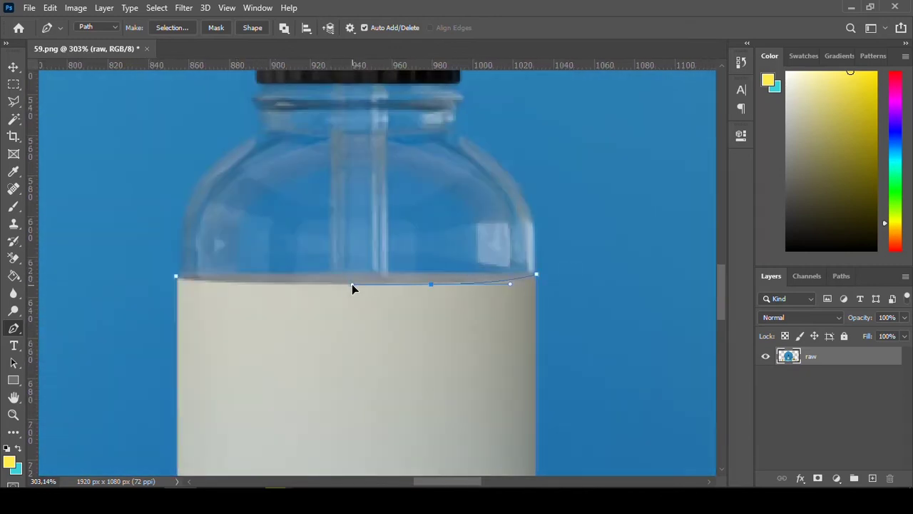
{"action": "scroll", "coordinate": [352, 285], "scroll_direction": "down", "scroll_amount": 3}
- Turn the label path into a selection and copy it to a new layer
{"action": "right_click", "coordinate": [302, 197]}
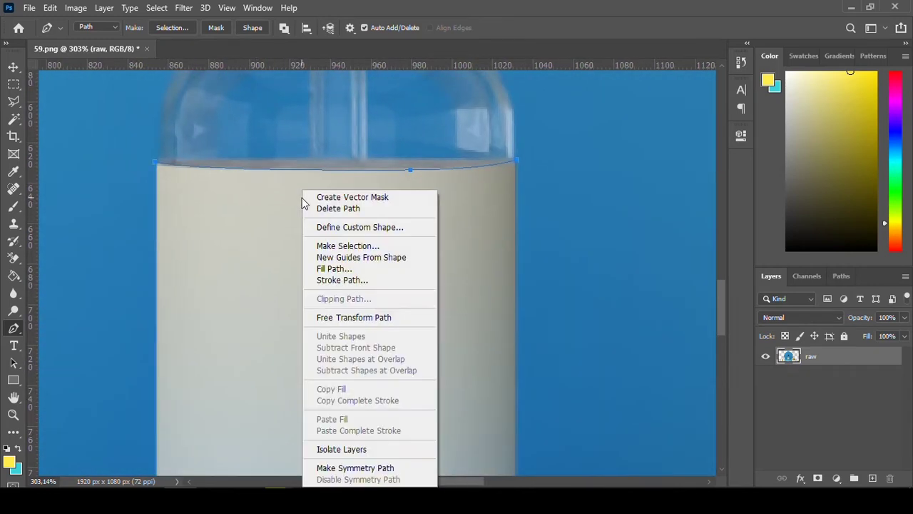
{"action": "left_click", "coordinate": [345, 247]}
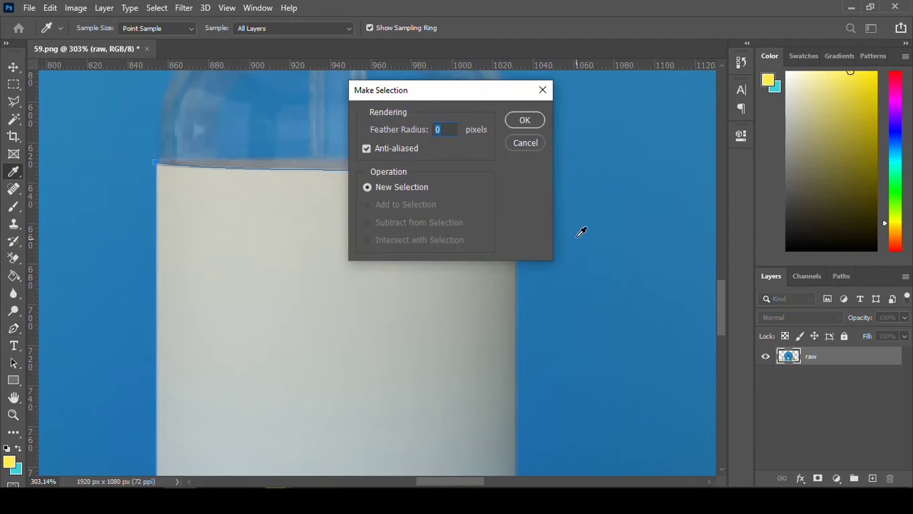
{"action": "left_click", "coordinate": [526, 119]}
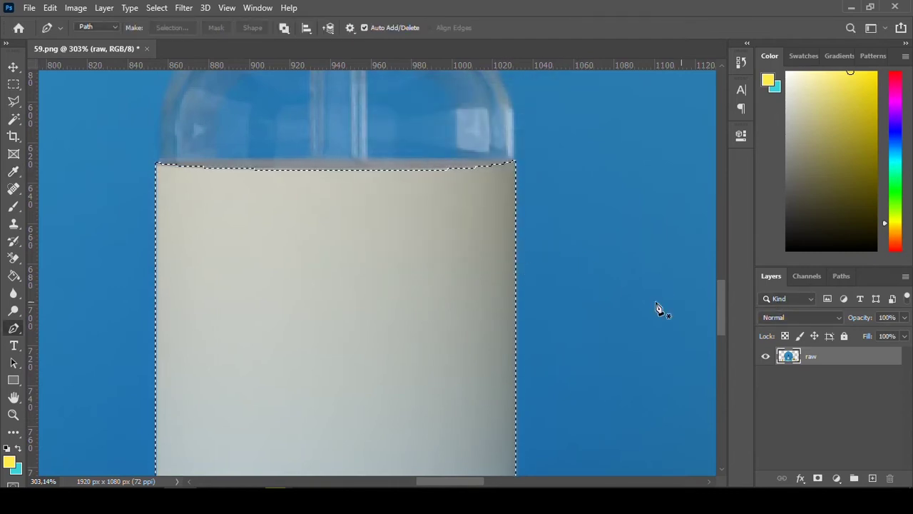
{"action": "key", "text": "ctrl+j"}
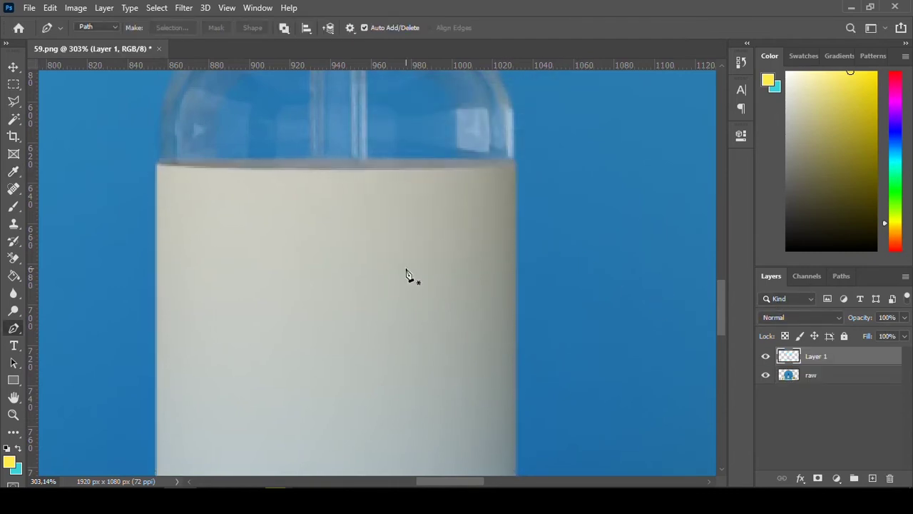
{"action": "double_click", "coordinate": [817, 358]}
- Name the copied label layer 'design' and convert it to a Smart Object
{"action": "type", "text": "esig"}
{"action": "key", "text": "Return"}
{"action": "scroll", "coordinate": [485, 230], "scroll_direction": "down", "scroll_amount": 5}
{"action": "right_click", "coordinate": [854, 356]}
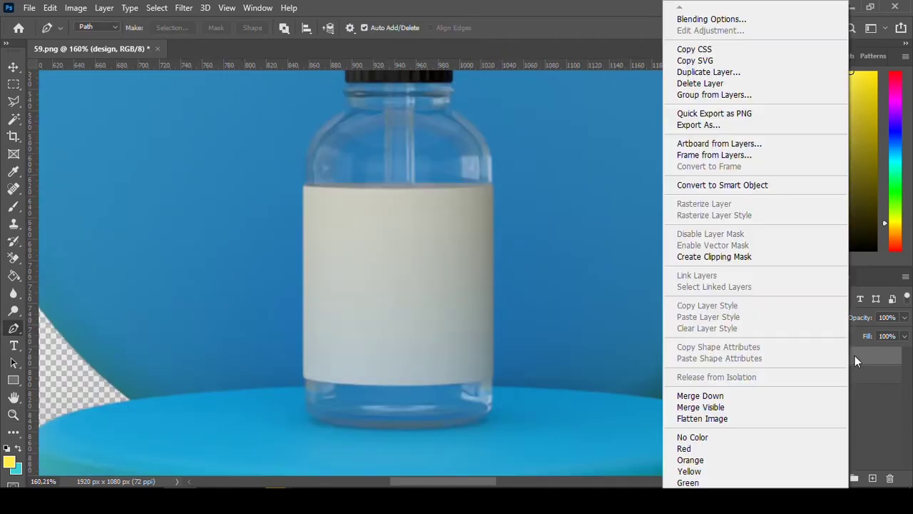
{"action": "right_click", "coordinate": [866, 352]}
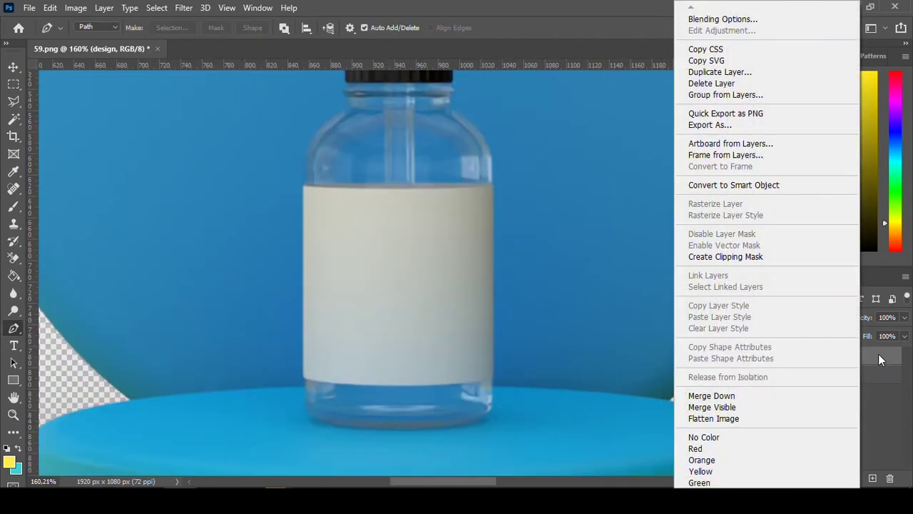
{"action": "left_click", "coordinate": [728, 185]}
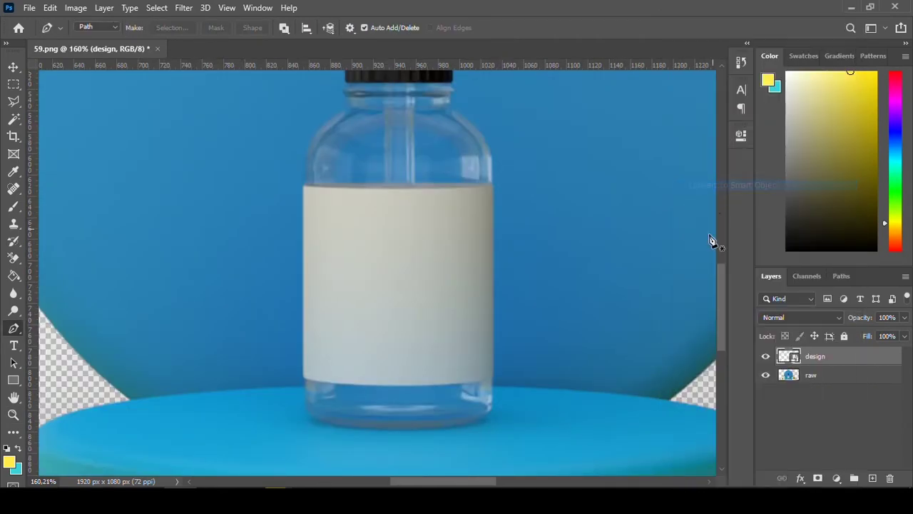
- Place the Segar! label image as embedded and scale it down over the bottle
{"action": "left_click", "coordinate": [29, 8]}
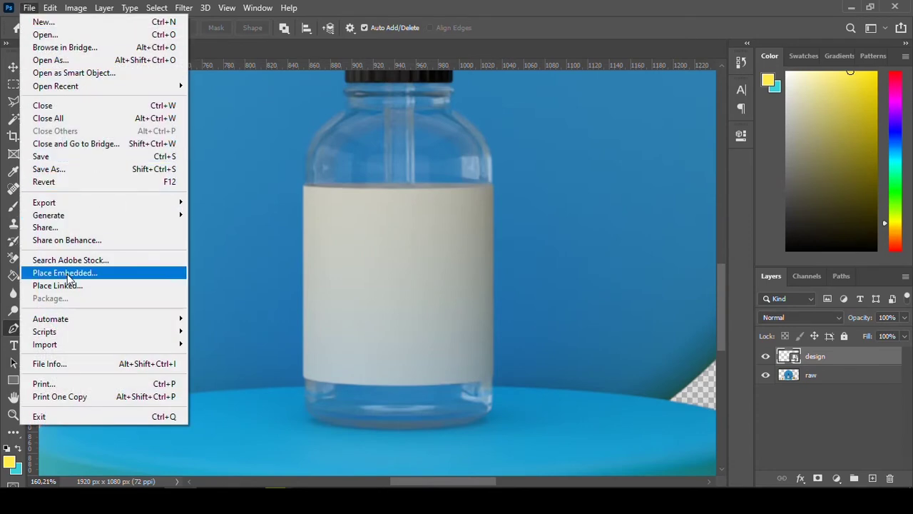
{"action": "left_click", "coordinate": [76, 274]}
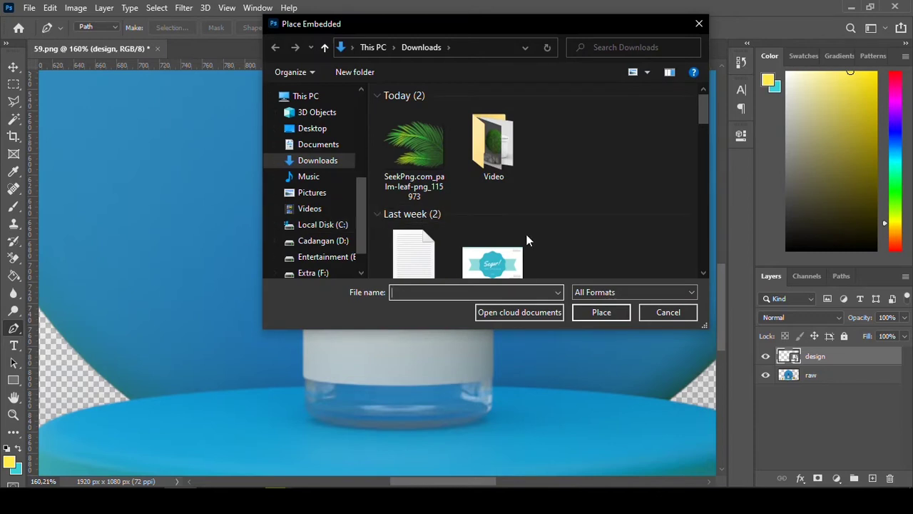
{"action": "double_click", "coordinate": [503, 270]}
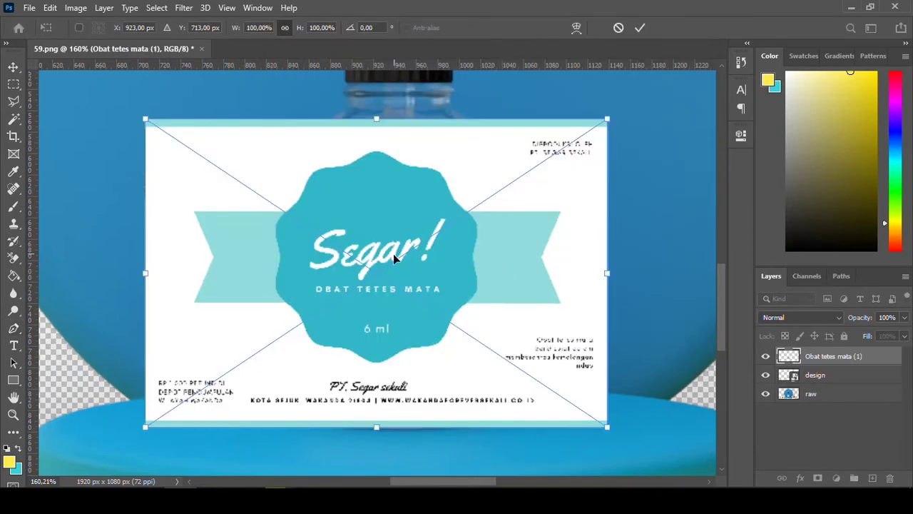
{"action": "key", "text": "Return"}
{"action": "mouse_move", "coordinate": [607, 122]}
{"action": "left_mouse_down"}
{"action": "mouse_move", "coordinate": [605, 150]}
{"action": "mouse_move", "coordinate": [581, 183]}
{"action": "mouse_move", "coordinate": [550, 191]}
{"action": "left_mouse_up"}
{"action": "key", "text": "z"}
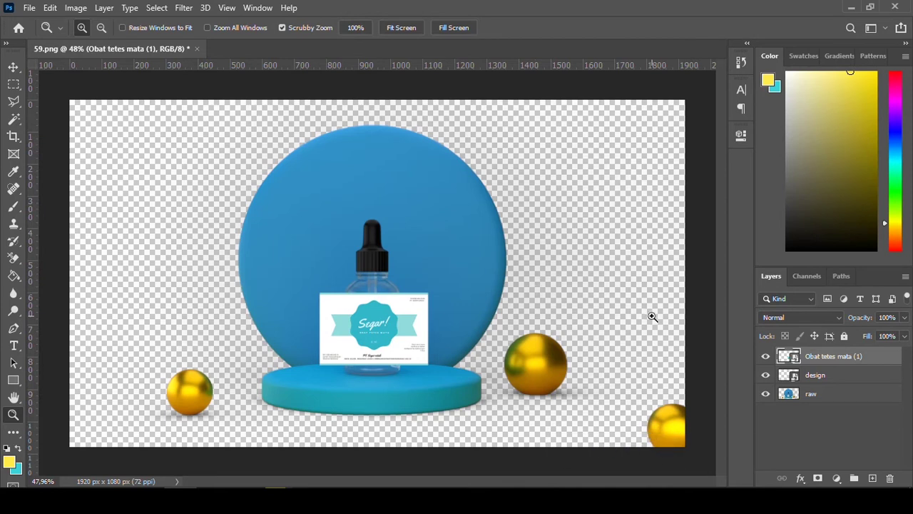
{"action": "left_click_drag", "start_coordinate": [448, 342], "coordinate": [472, 332]}
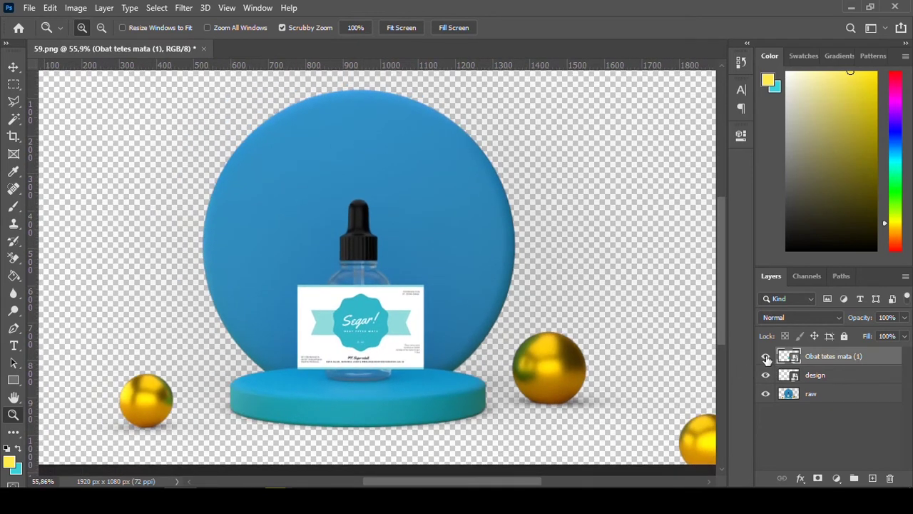
- Hide the label layers and add a yellow-filled 'background' layer beneath raw
{"action": "left_click_drag", "start_coordinate": [766, 356], "coordinate": [766, 375]}
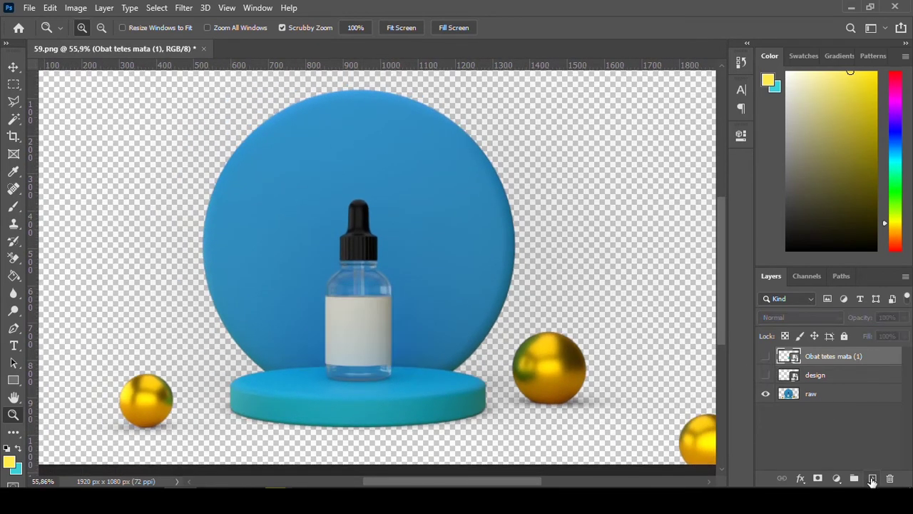
{"action": "left_click", "coordinate": [871, 479]}
{"action": "left_click_drag", "start_coordinate": [813, 357], "coordinate": [820, 403]}
{"action": "type", "text": "nd"}
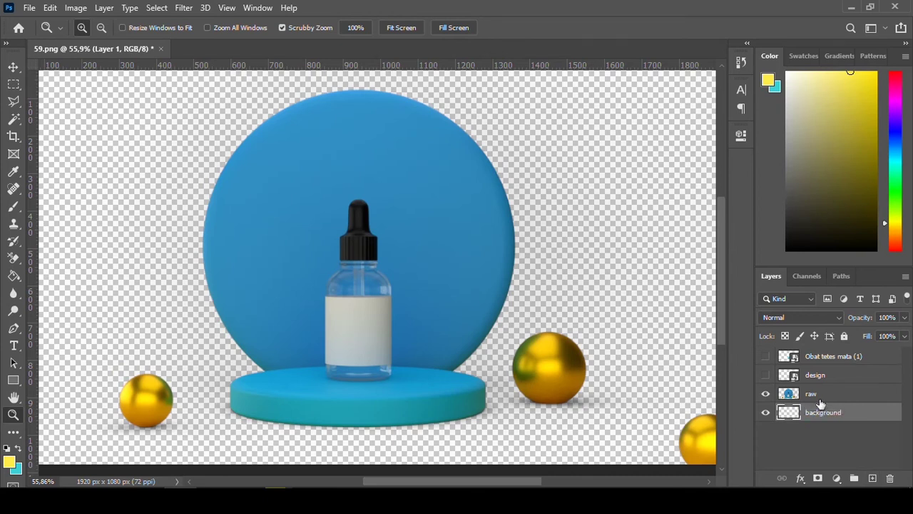
{"action": "key", "text": "Return"}
{"action": "key", "text": "alt+BackSpace"}
{"action": "left_click_drag", "start_coordinate": [343, 200], "coordinate": [330, 226]}
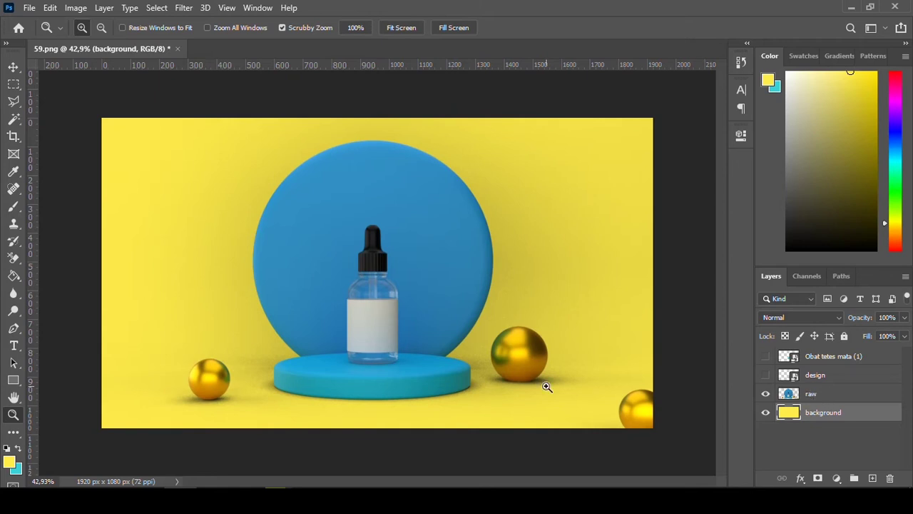
{"action": "scroll", "coordinate": [456, 364], "scroll_direction": "up", "scroll_amount": 3}
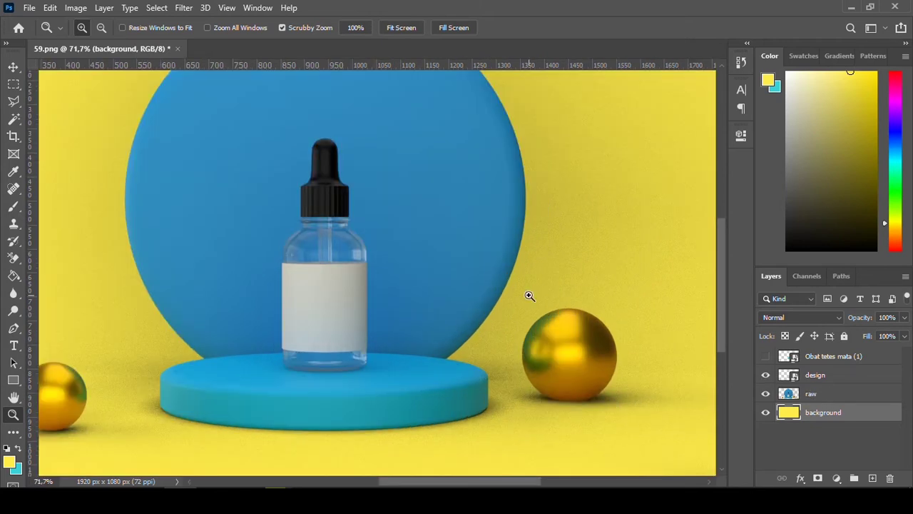
{"action": "scroll", "coordinate": [520, 240], "scroll_direction": "down", "scroll_amount": 1}
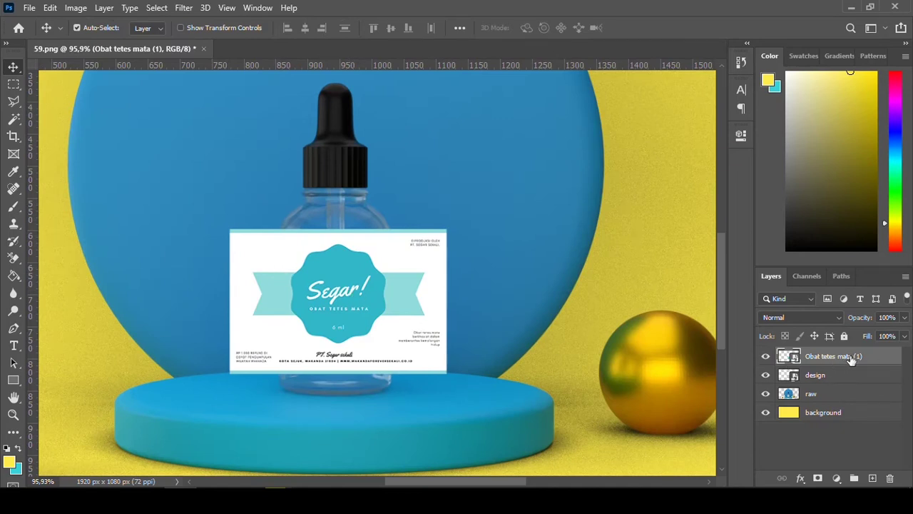
- Lower the Segar! label layer's opacity to 60% and zoom in on the bottle's label
{"action": "left_click_drag", "start_coordinate": [865, 321], "coordinate": [840, 330]}
{"action": "key", "text": "Return"}
{"action": "key", "text": "z"}
{"action": "left_click_drag", "start_coordinate": [388, 307], "coordinate": [420, 305]}
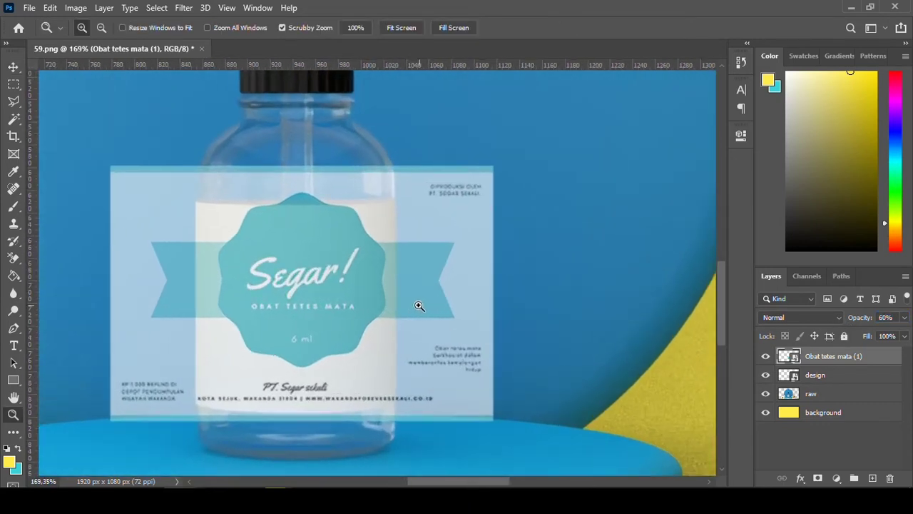
{"action": "key", "text": "v"}
{"action": "key", "text": "ctrl"}
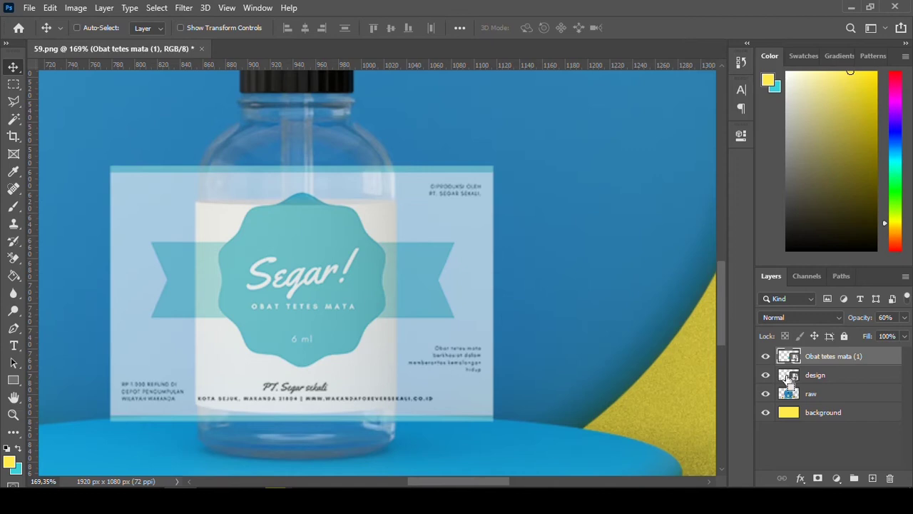
{"action": "left_click", "coordinate": [787, 378], "text": "ctrl"}
{"action": "key", "text": "ctrl+d"}
- Free-transform the label down to about 71% and shift it onto the bottle's label
{"action": "key", "text": "ctrl+t"}
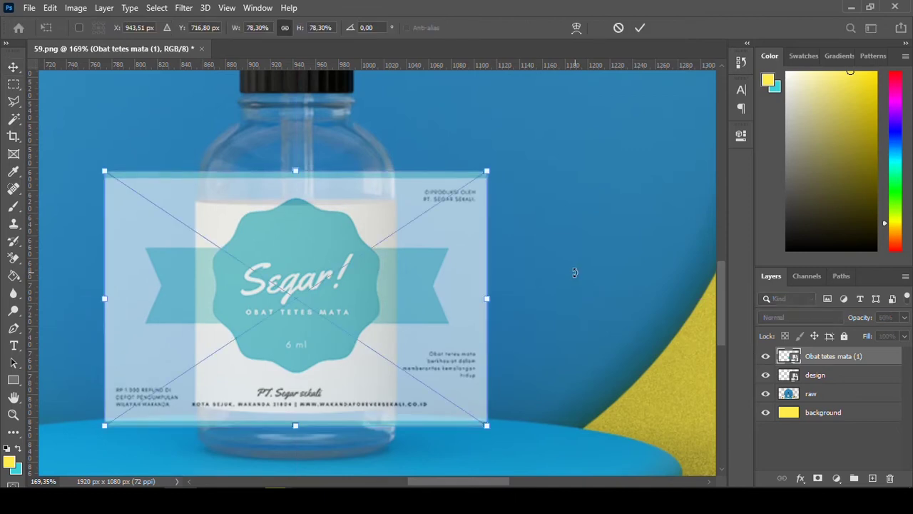
{"action": "left_click_drag", "start_coordinate": [492, 167], "coordinate": [451, 200]}
{"action": "left_click_drag", "start_coordinate": [423, 252], "coordinate": [441, 247]}
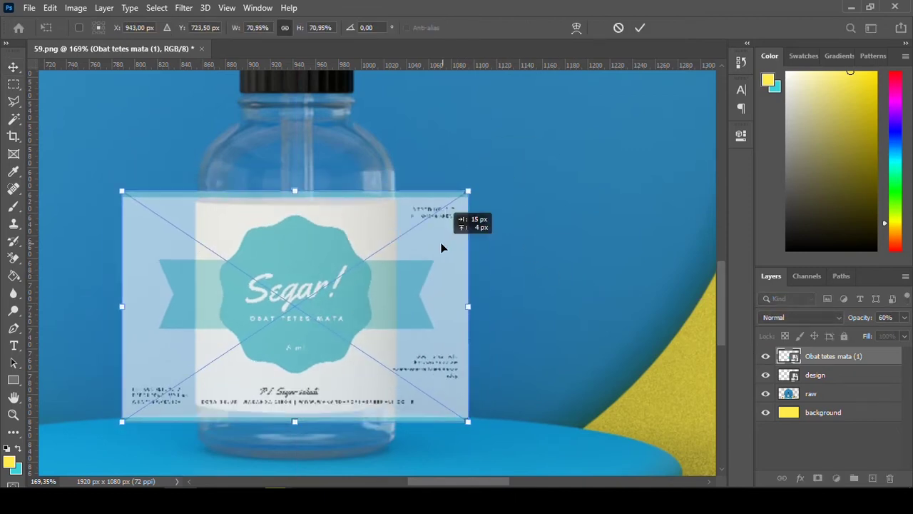
{"action": "key", "text": "Return"}
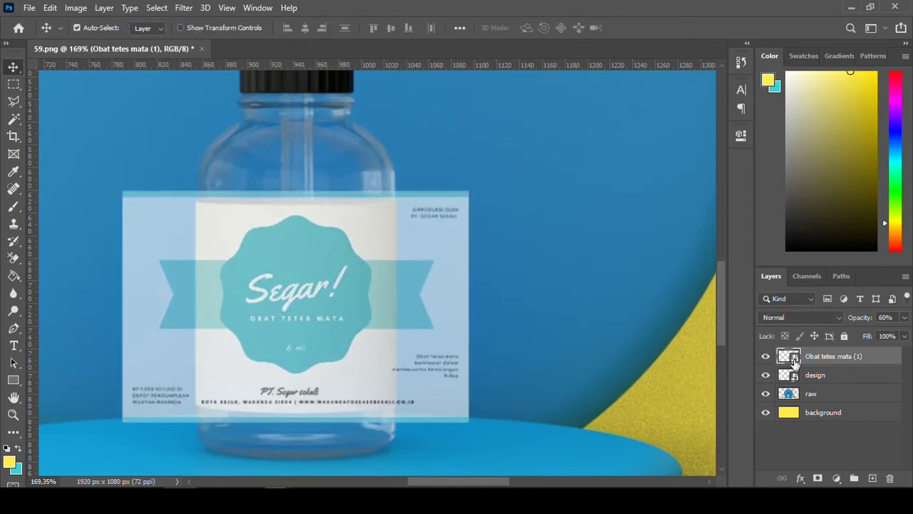
- Add a layer mask to Obat tetes mata (1) from the design layer's outline
{"action": "left_click", "coordinate": [788, 375], "text": "ctrl"}
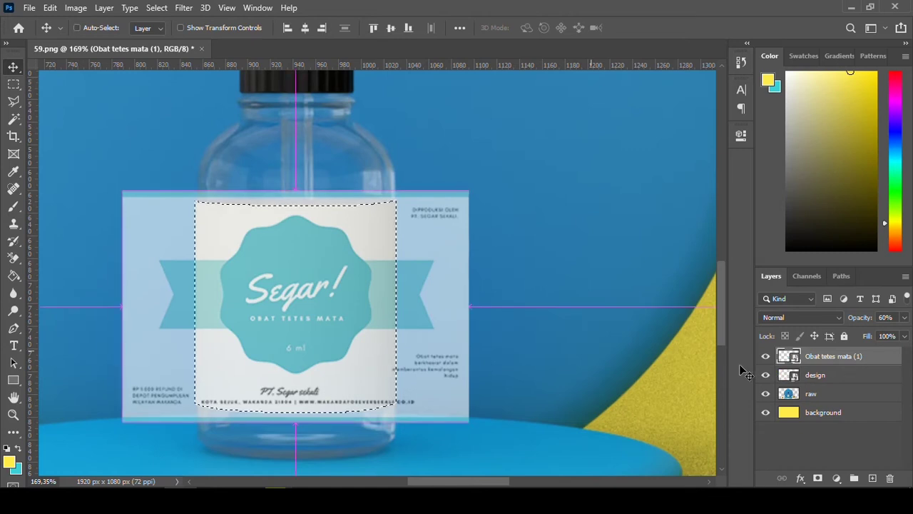
{"action": "left_click", "coordinate": [818, 479]}
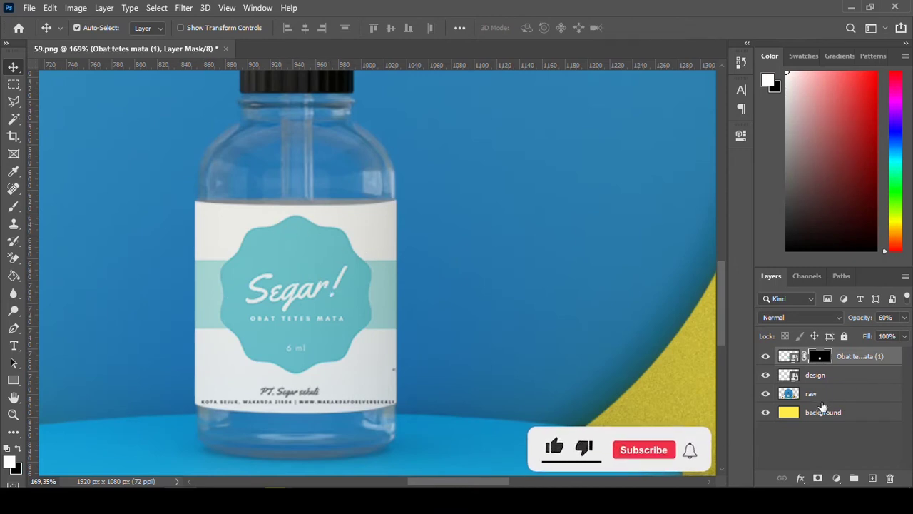
{"action": "double_click", "coordinate": [867, 357]}
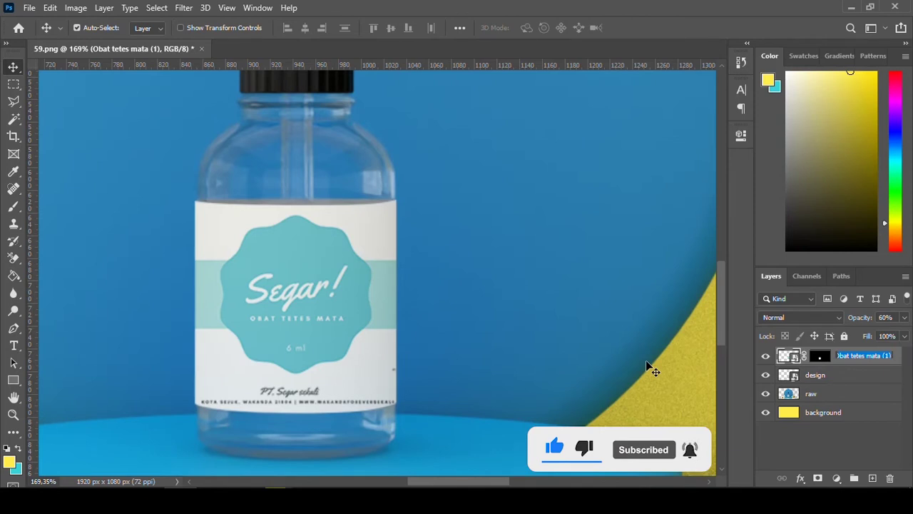
{"action": "key", "text": "Return"}
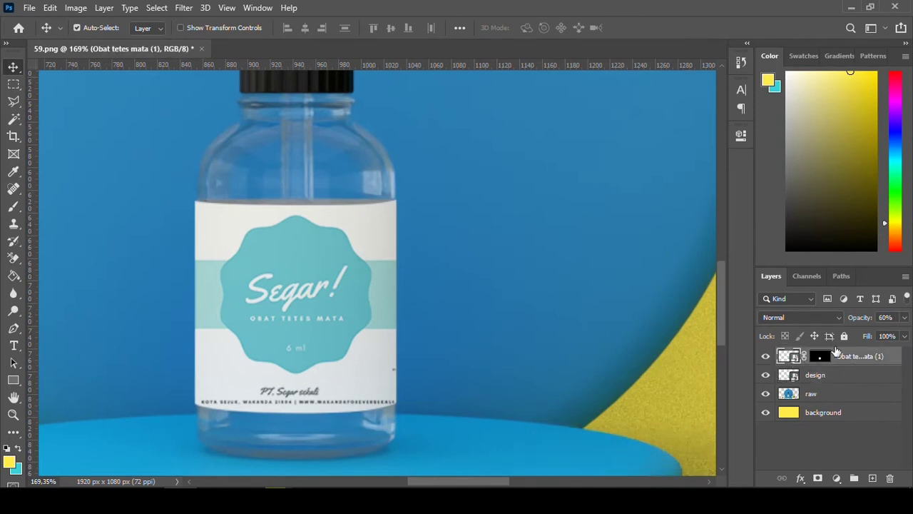
{"action": "key", "text": "z"}
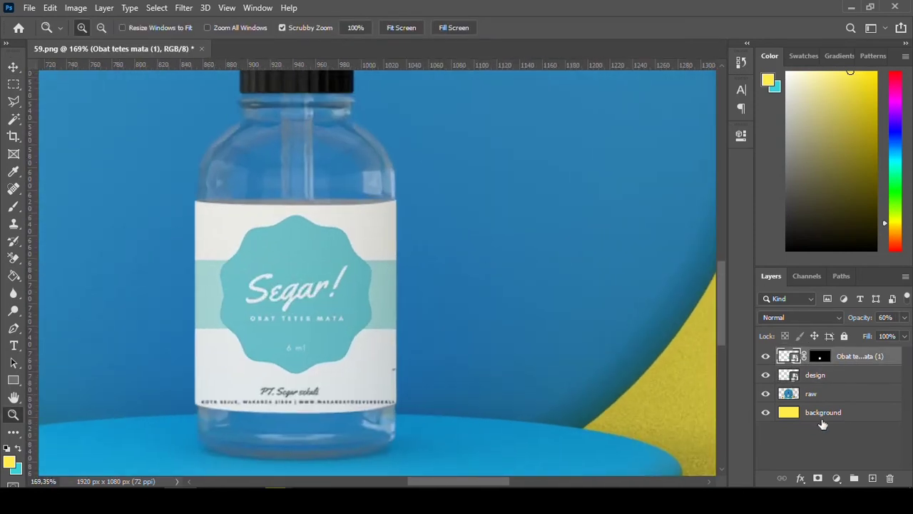
- Duplicate the design layer three times and group the copies as 'effect'
{"action": "left_click", "coordinate": [826, 377]}
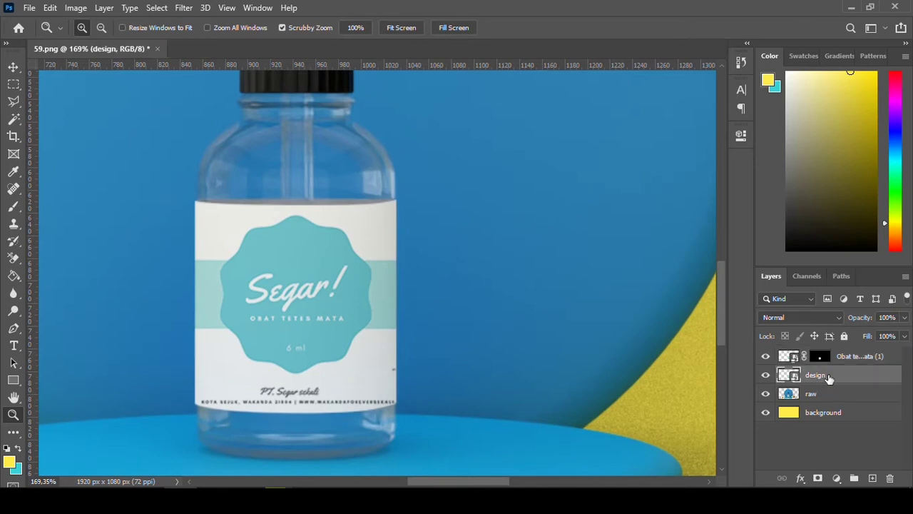
{"action": "key", "text": "ctrl+j"}
{"action": "key", "text": "ctrl+j"}
{"action": "key", "text": "ctrl+j"}
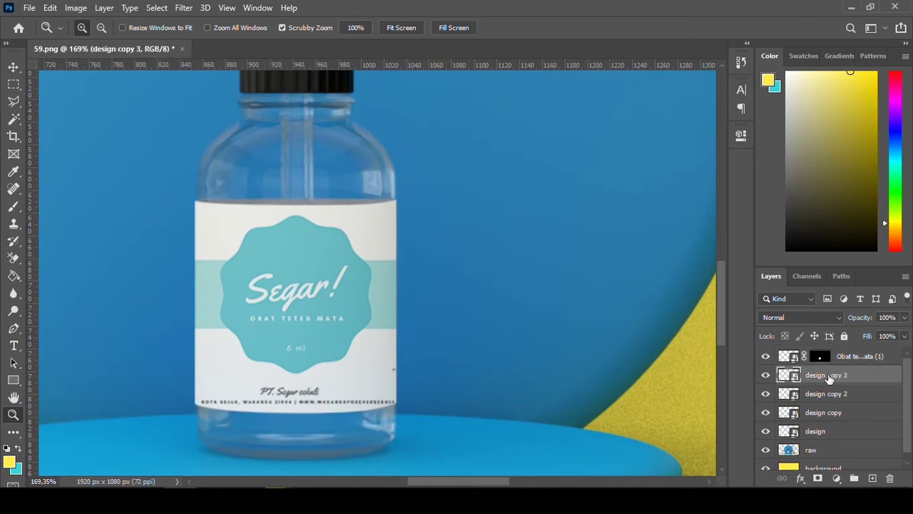
{"action": "left_click", "coordinate": [839, 413], "text": "shift"}
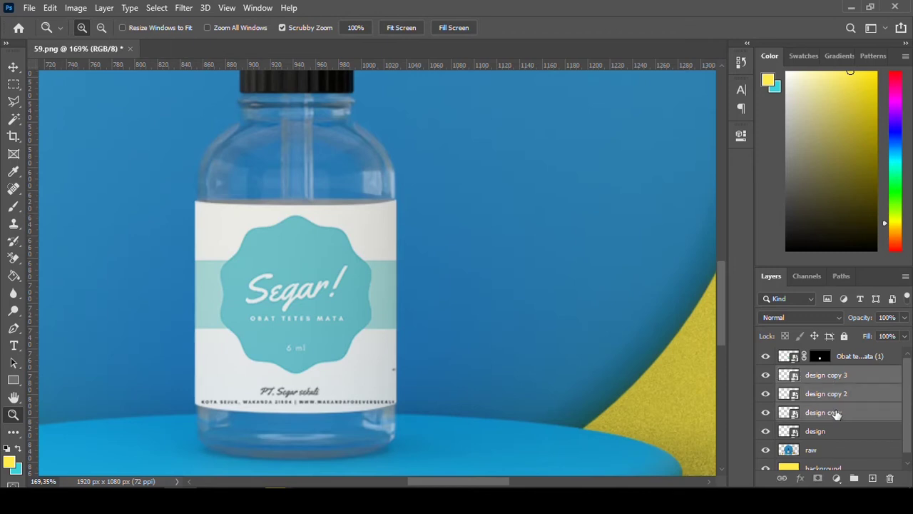
{"action": "key", "text": "ctrl+g"}
{"action": "double_click", "coordinate": [817, 374]}
{"action": "type", "text": "effect"}
{"action": "key", "text": "Return"}
- Rename the three design copies lighting, tone and shadow
{"action": "left_click", "coordinate": [780, 373]}
{"action": "double_click", "coordinate": [838, 391]}
{"action": "type", "text": "lighting"}
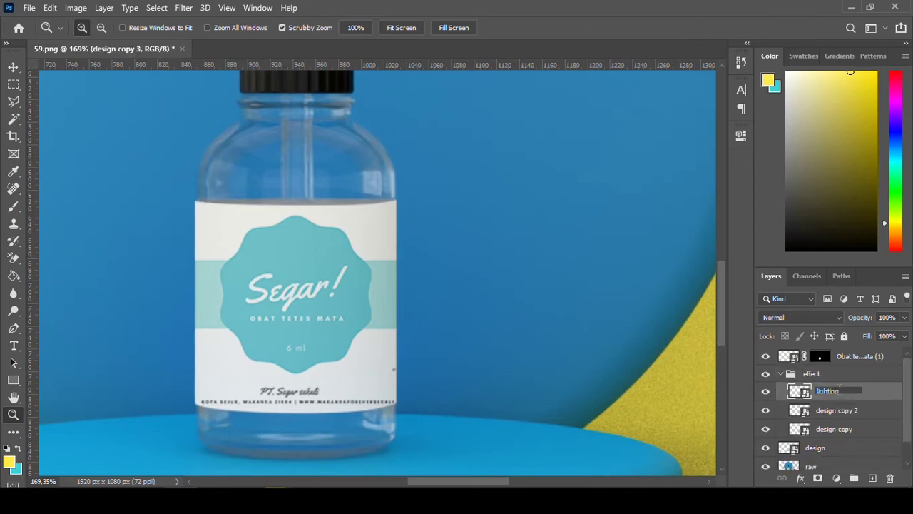
{"action": "left_click", "coordinate": [859, 404]}
{"action": "double_click", "coordinate": [856, 408]}
{"action": "type", "text": "tone"}
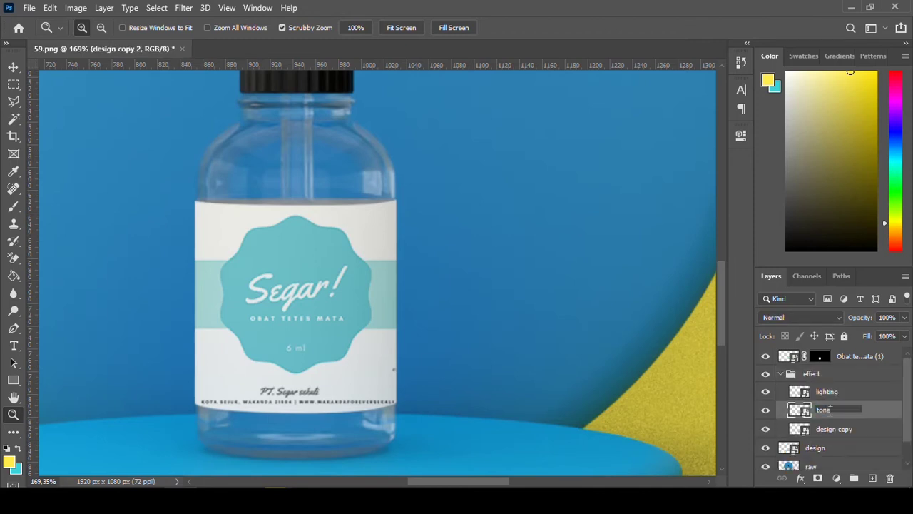
{"action": "key", "text": "Return"}
{"action": "left_click", "coordinate": [849, 429]}
{"action": "double_click", "coordinate": [842, 428]}
{"action": "type", "text": "shadow"}
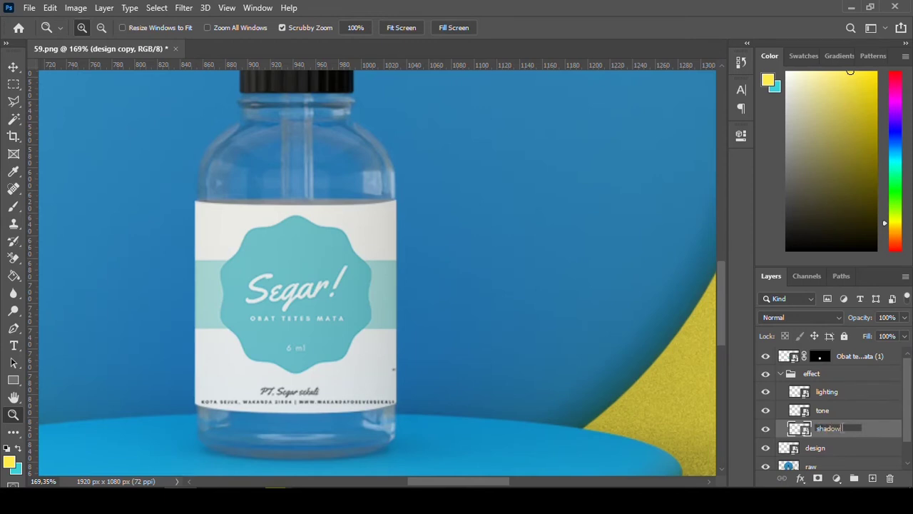
{"action": "key", "text": "Return"}
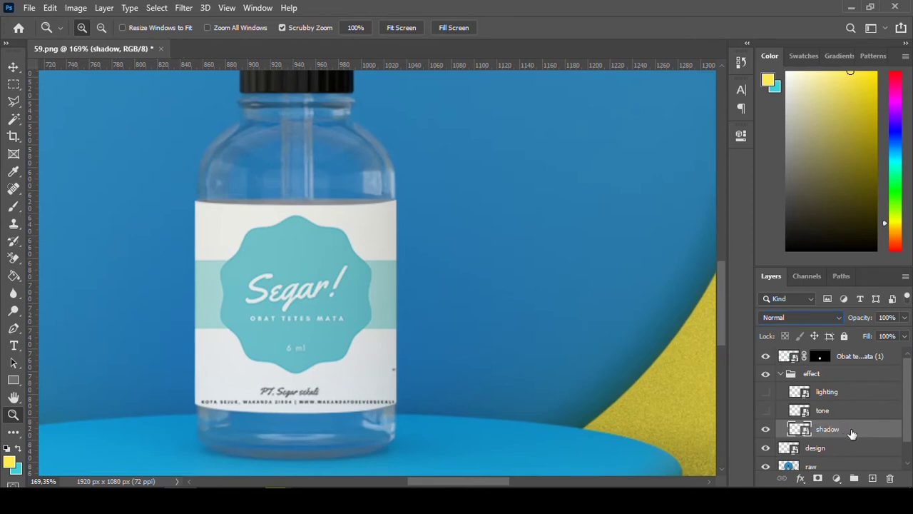
{"action": "left_click", "coordinate": [798, 318]}
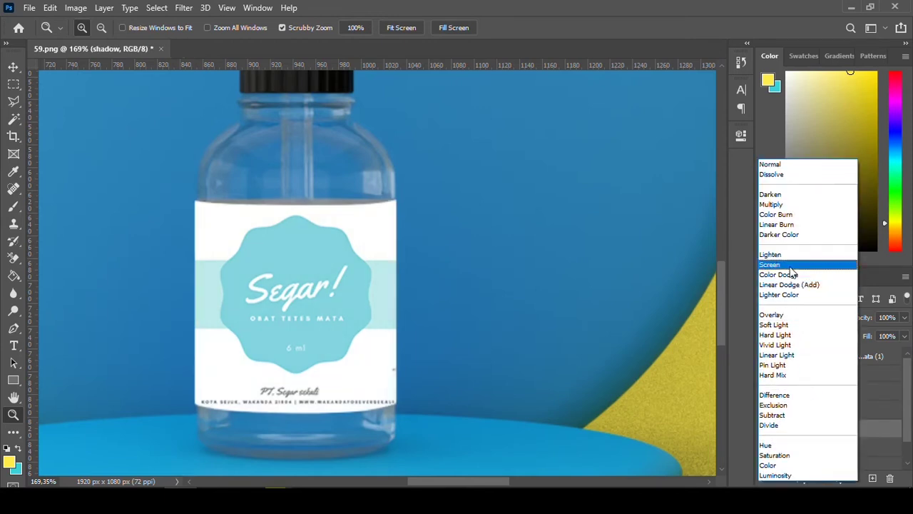
- Set shadow's blend mode to Linear Burn and tone's to Color Dodge
{"action": "left_click", "coordinate": [782, 224]}
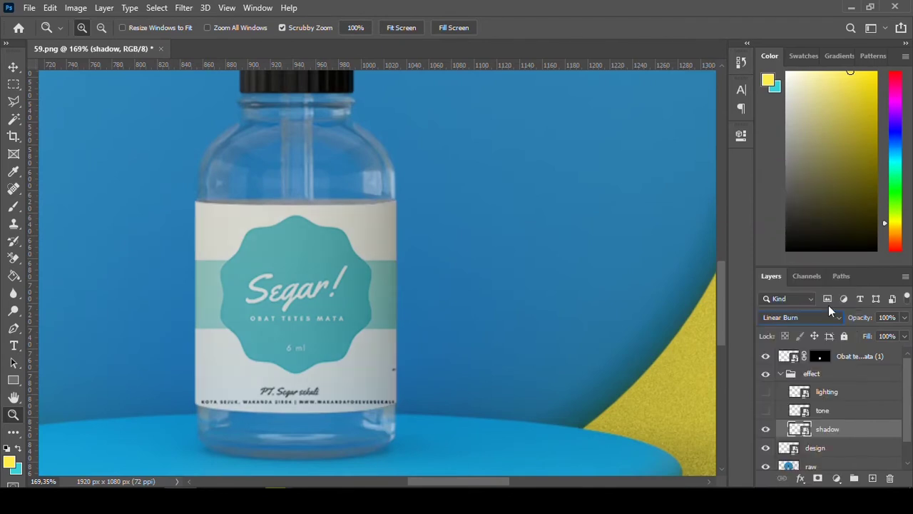
{"action": "left_click", "coordinate": [825, 413]}
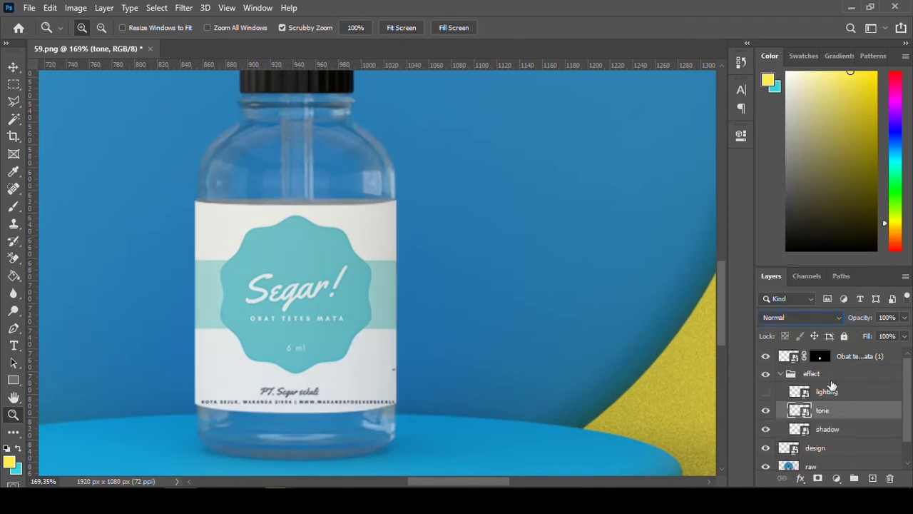
{"action": "left_click", "coordinate": [805, 318]}
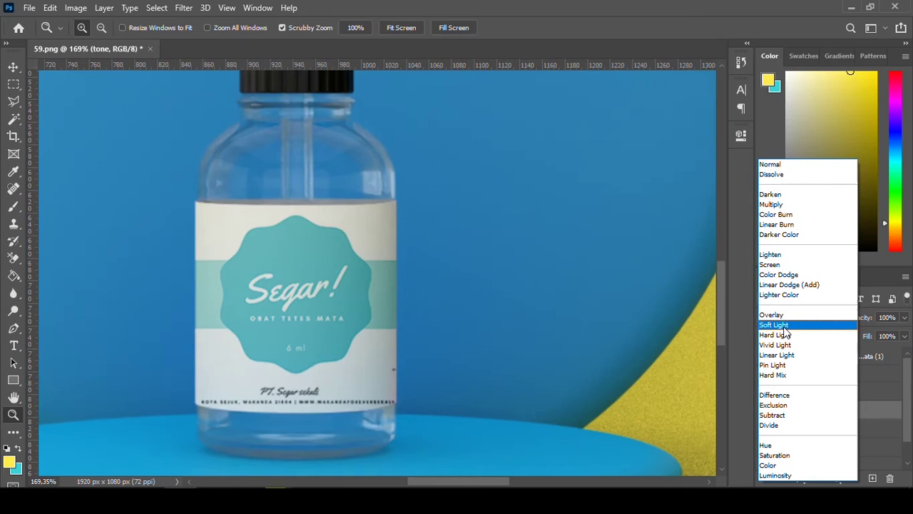
{"action": "left_click", "coordinate": [778, 274]}
- Apply Levels to tone with input black 154 and output black 21
{"action": "left_click", "coordinate": [75, 8]}
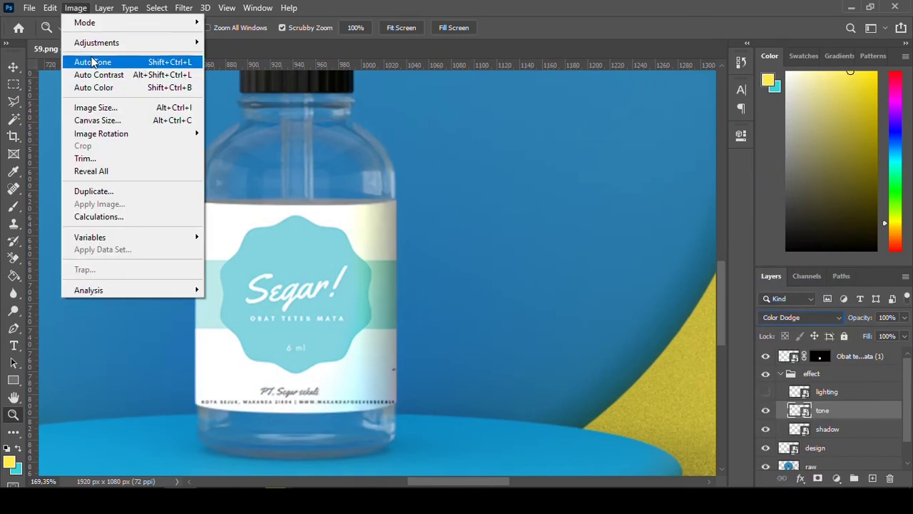
{"action": "left_click", "coordinate": [267, 60]}
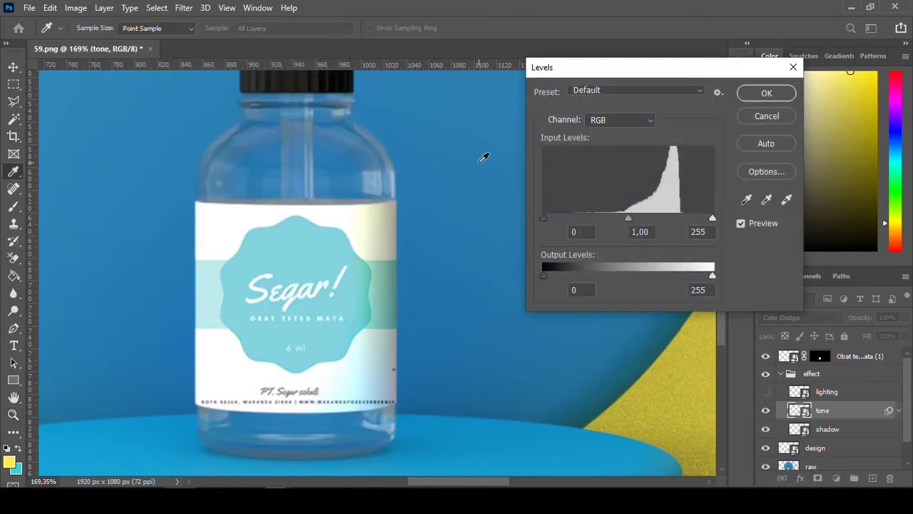
{"action": "left_click_drag", "start_coordinate": [545, 217], "coordinate": [645, 217]}
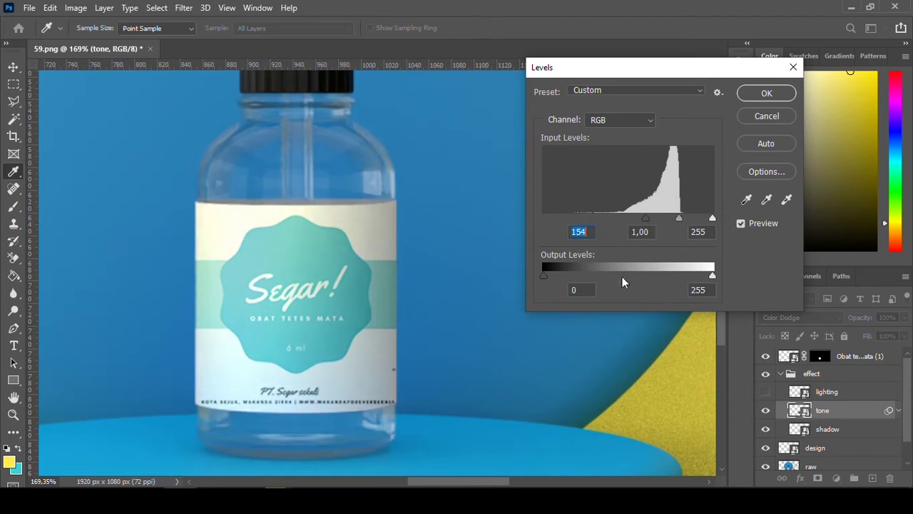
{"action": "left_click_drag", "start_coordinate": [617, 278], "coordinate": [558, 276]}
{"action": "left_click", "coordinate": [756, 93]}
{"action": "key", "text": "z"}
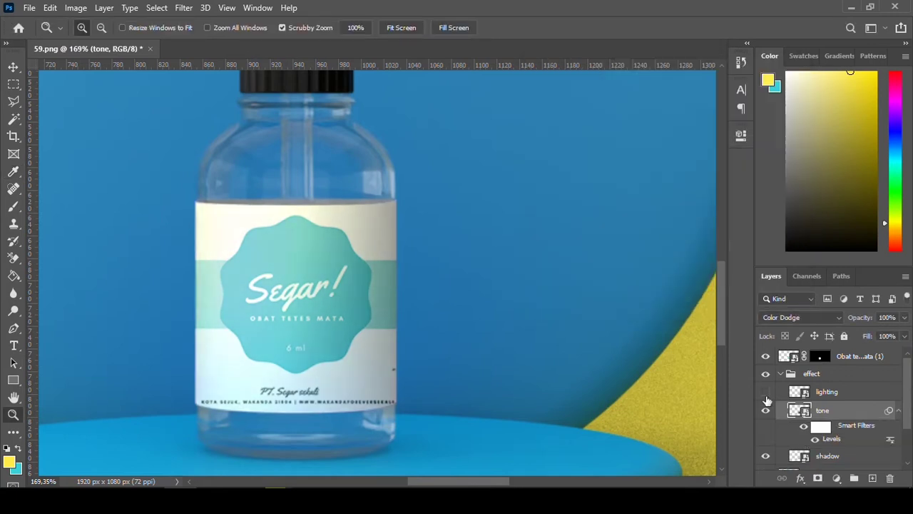
{"action": "left_click", "coordinate": [825, 393]}
- Set the lighting layer to Screen and apply Levels: input black about 105, output white about 40
{"action": "left_click", "coordinate": [817, 316]}
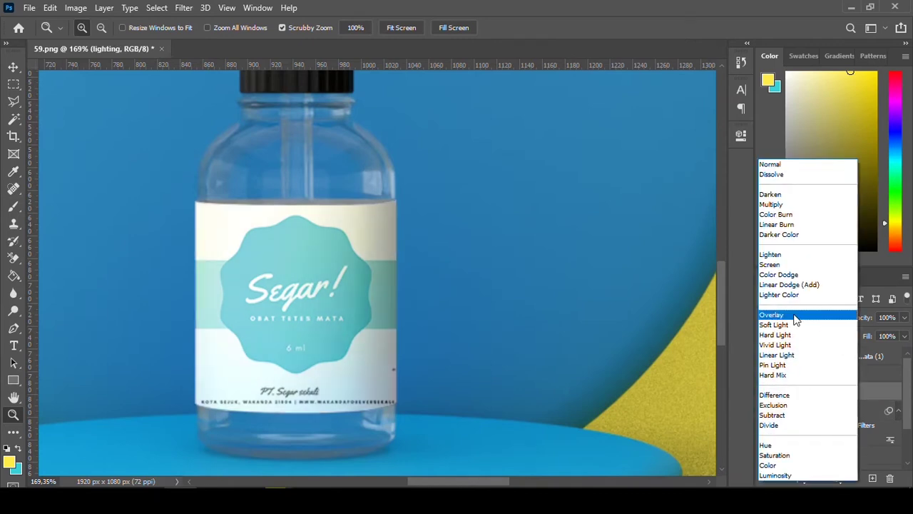
{"action": "left_click", "coordinate": [778, 264]}
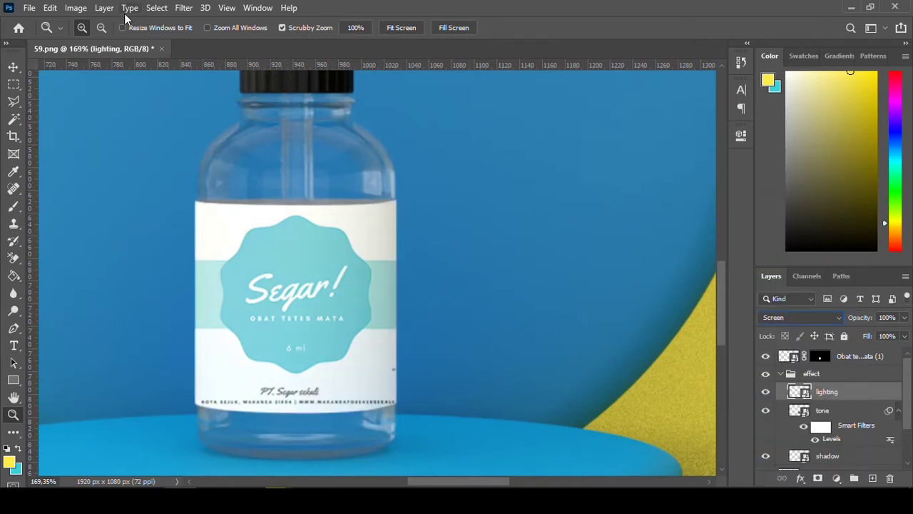
{"action": "left_click", "coordinate": [75, 8]}
{"action": "left_click", "coordinate": [325, 56]}
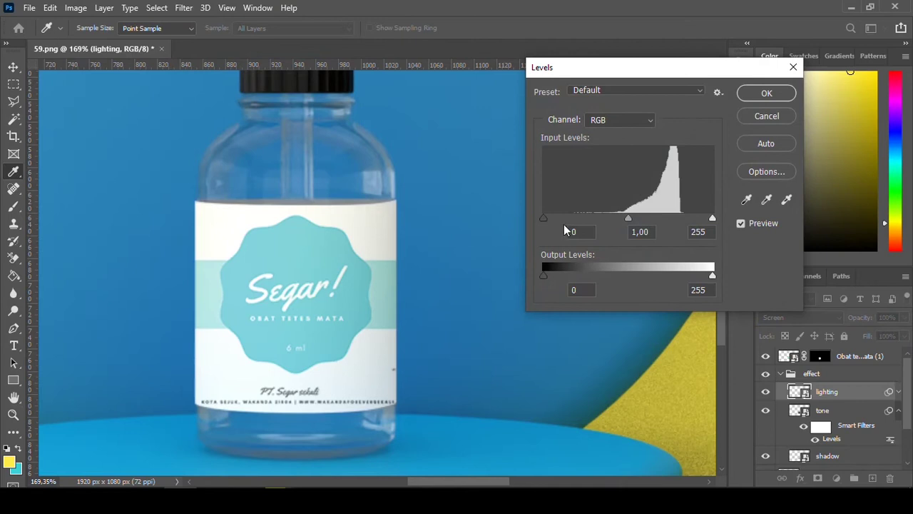
{"action": "left_click_drag", "start_coordinate": [544, 218], "coordinate": [613, 218]}
{"action": "left_click_drag", "start_coordinate": [711, 275], "coordinate": [577, 273]}
{"action": "key", "text": "Return"}
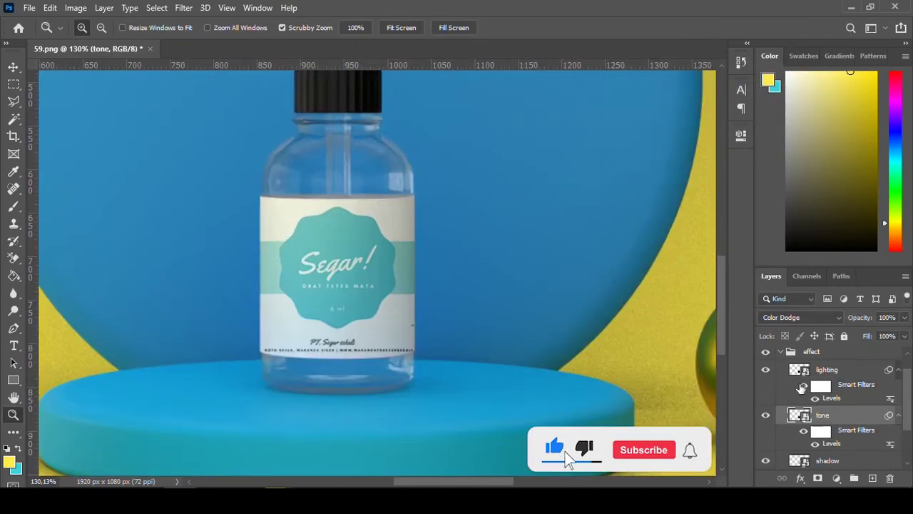
- Collapse the effect group, zoom out to the whole image, and choose File > Place Embedded
{"action": "left_click", "coordinate": [802, 370]}
{"action": "left_click", "coordinate": [778, 357]}
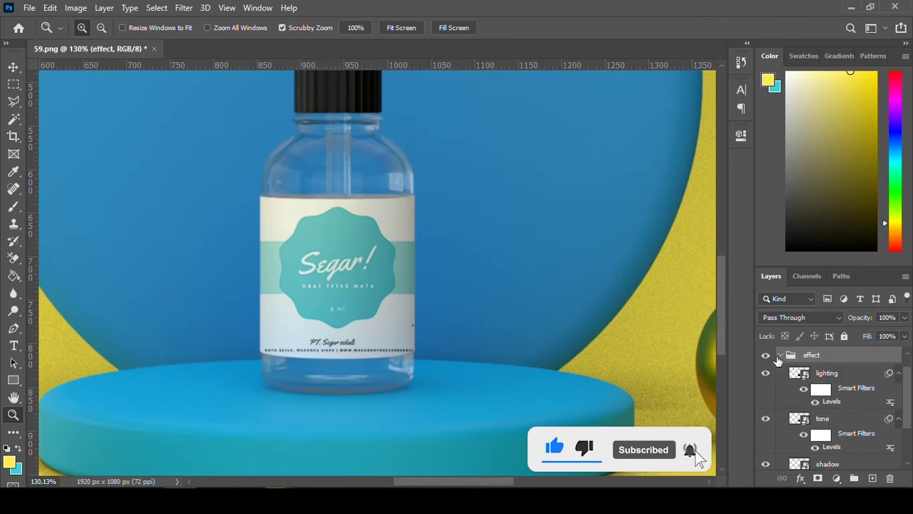
{"action": "left_click", "coordinate": [779, 356]}
{"action": "mouse_move", "coordinate": [428, 210]}
{"action": "left_mouse_down"}
{"action": "mouse_move", "coordinate": [371, 248]}
{"action": "mouse_move", "coordinate": [452, 134]}
{"action": "left_mouse_up"}
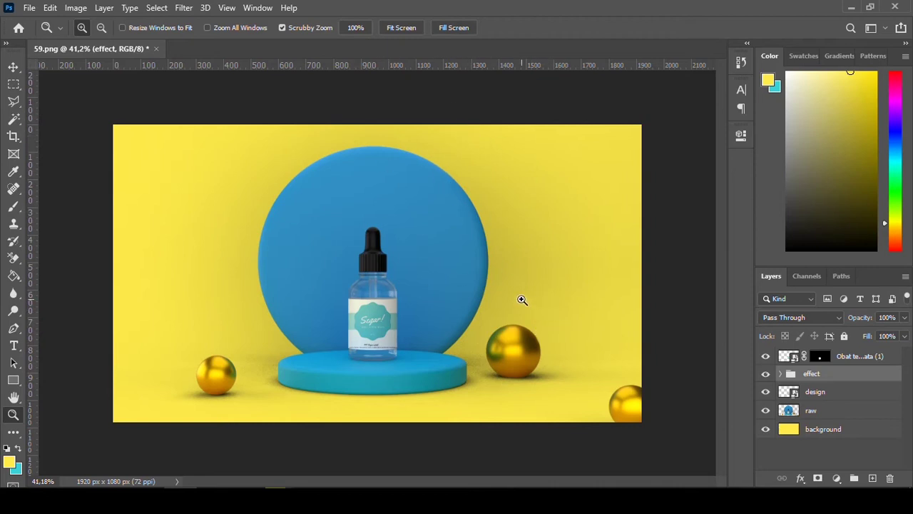
{"action": "left_click", "coordinate": [29, 8]}
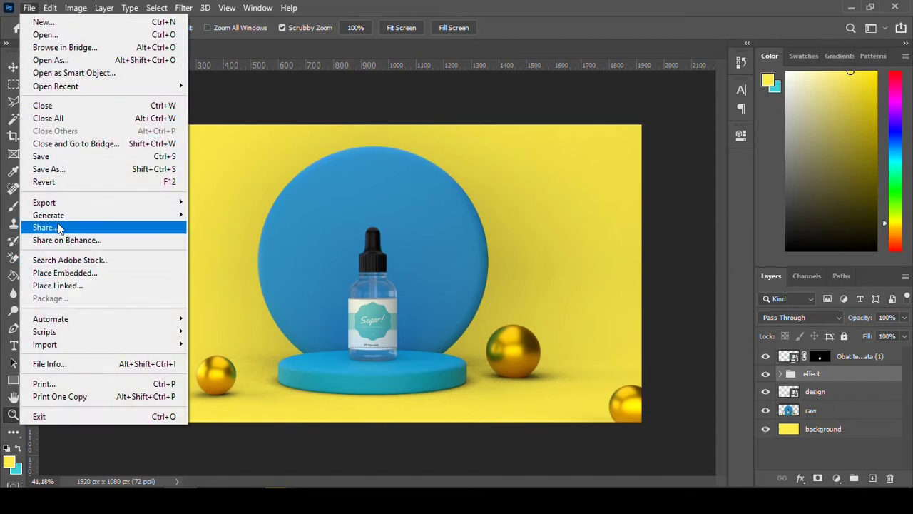
{"action": "left_click", "coordinate": [64, 273]}
- Place the palm-leaf image at top right, rotated about -47° and scaled to about 150%
{"action": "double_click", "coordinate": [439, 176]}
{"action": "mouse_move", "coordinate": [546, 247]}
{"action": "left_mouse_down"}
{"action": "mouse_move", "coordinate": [539, 156]}
{"action": "mouse_move", "coordinate": [653, 159]}
{"action": "left_mouse_up"}
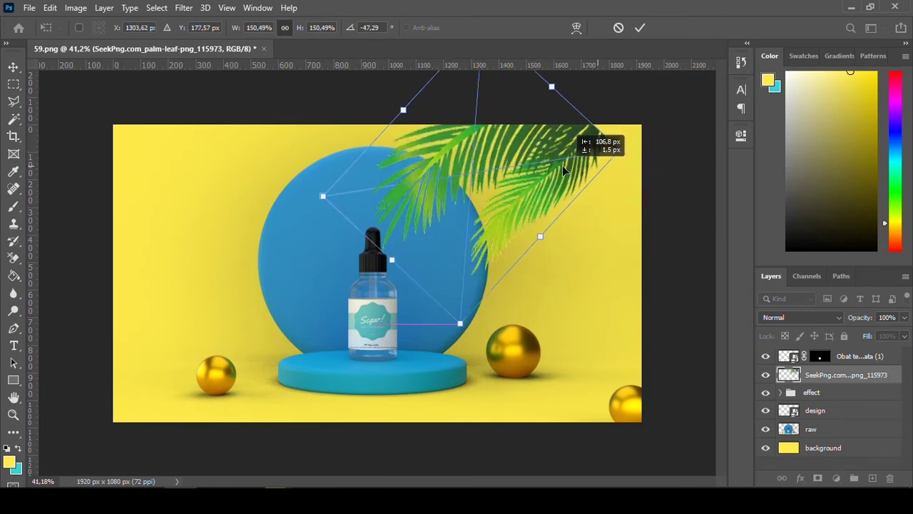
{"action": "left_click_drag", "start_coordinate": [600, 171], "coordinate": [556, 172]}
{"action": "left_click_drag", "start_coordinate": [443, 215], "coordinate": [472, 215]}
{"action": "key", "text": "Return"}
- Rename the palm-leaf layer 'leaf'
{"action": "key", "text": "z"}
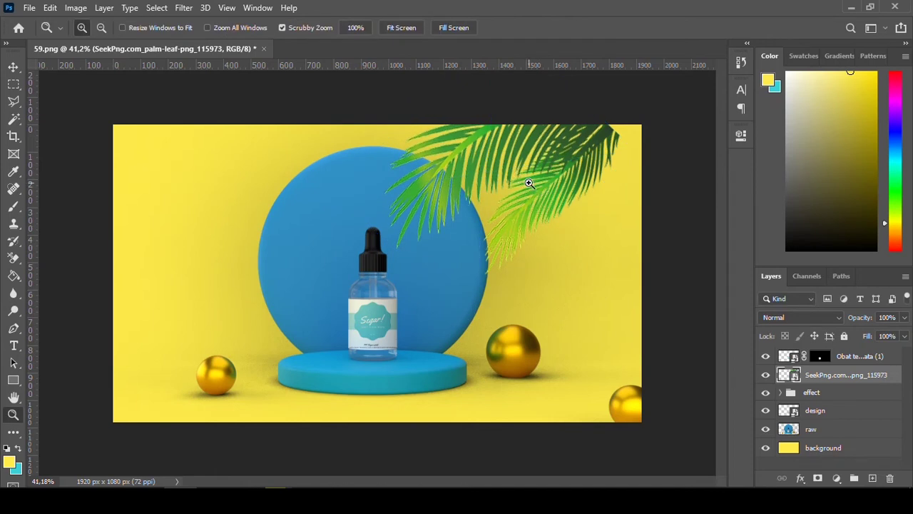
{"action": "key", "text": "v"}
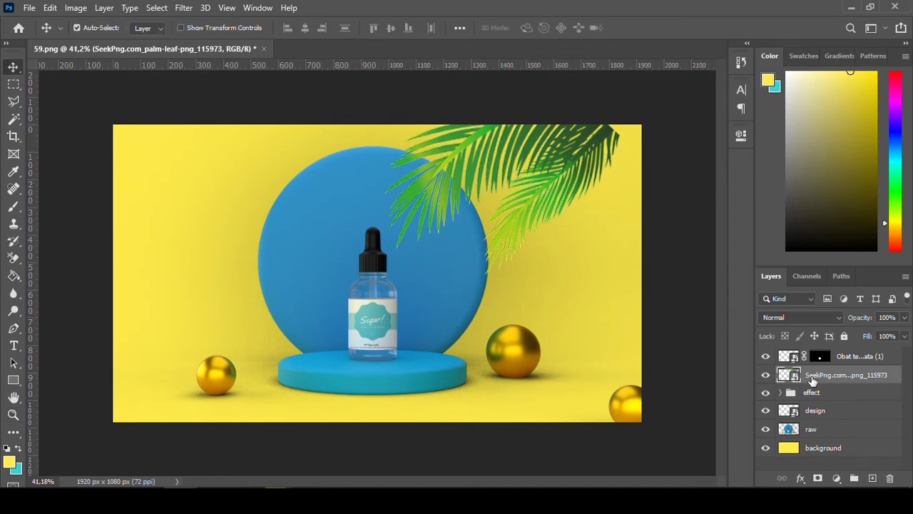
{"action": "mouse_move", "coordinate": [827, 383]}
{"action": "left_mouse_down"}
{"action": "mouse_move", "coordinate": [840, 353]}
{"action": "mouse_move", "coordinate": [842, 380]}
{"action": "left_mouse_up"}
{"action": "double_click", "coordinate": [856, 376]}
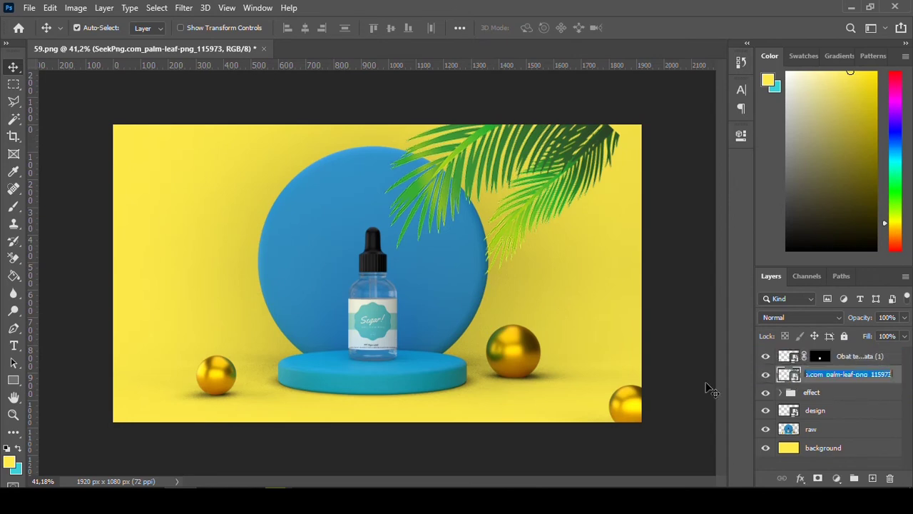
{"action": "type", "text": "leaf"}
{"action": "key", "text": "Return"}
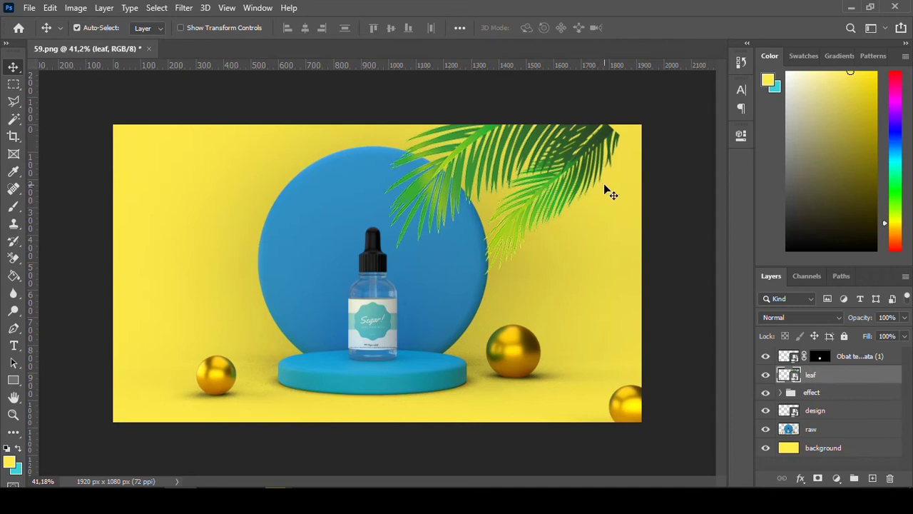
- Enlarge the leaf layer to about 168% across the top right
{"action": "key", "text": "ctrl+t"}
{"action": "mouse_move", "coordinate": [630, 149]}
{"action": "left_mouse_down"}
{"action": "mouse_move", "coordinate": [649, 122]}
{"action": "mouse_move", "coordinate": [670, 126]}
{"action": "left_mouse_up"}
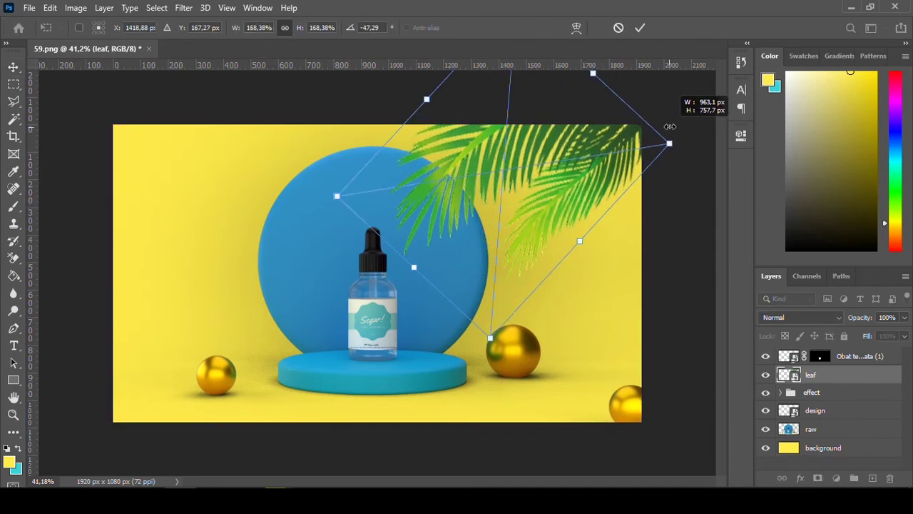
{"action": "key", "text": "Return"}
{"action": "left_click", "coordinate": [838, 480]}
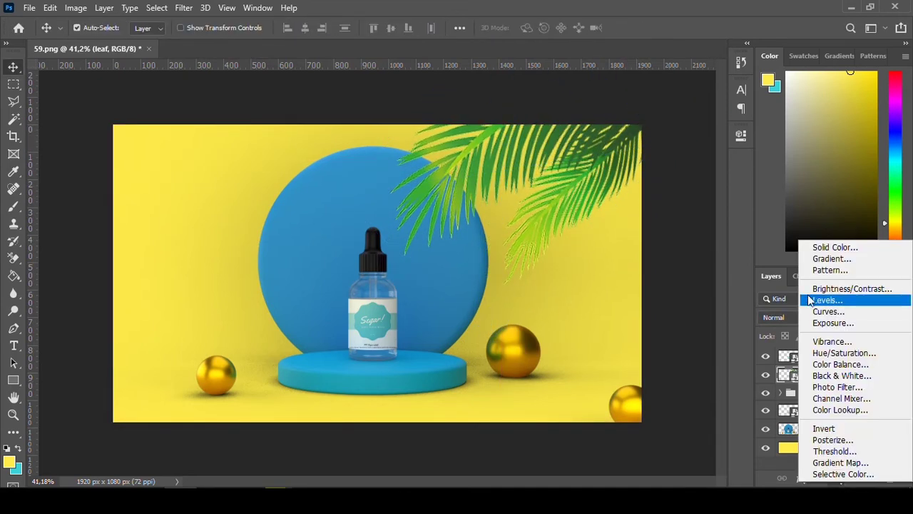
- Add a #000000 Solid Color fill layer clipped to the leaf layer, making a black silhouette
{"action": "left_click", "coordinate": [835, 247]}
{"action": "type", "text": "000000"}
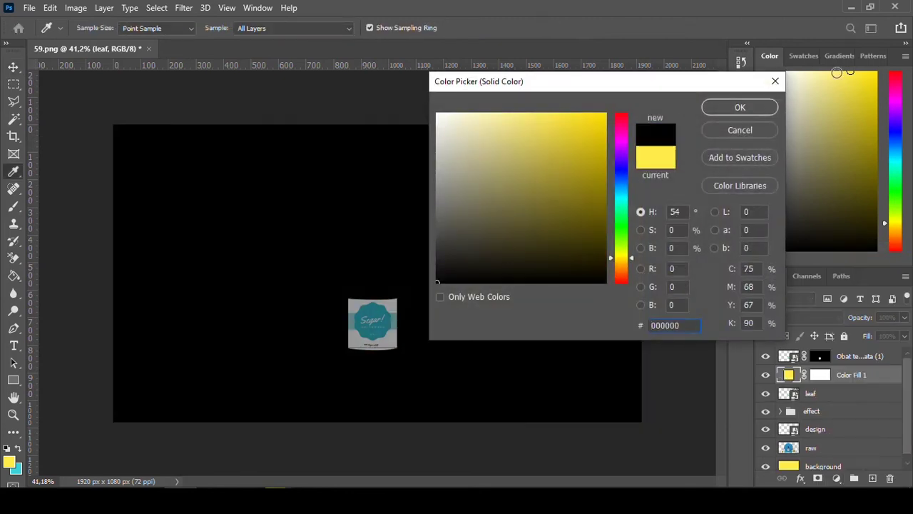
{"action": "left_click", "coordinate": [758, 107]}
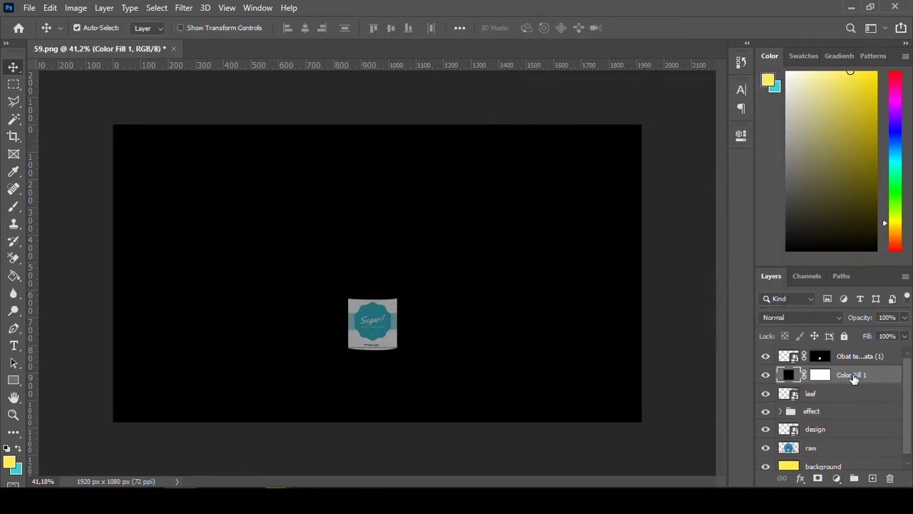
{"action": "right_click", "coordinate": [854, 378]}
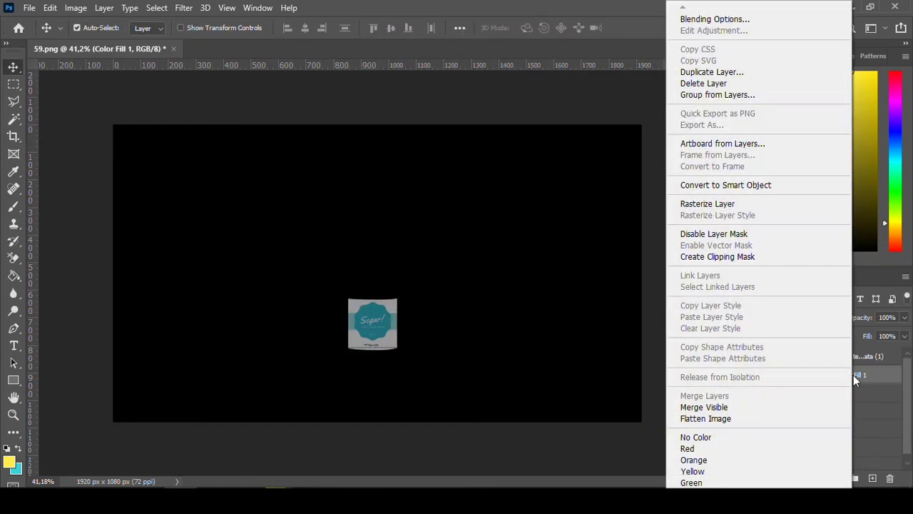
{"action": "left_click", "coordinate": [732, 256]}
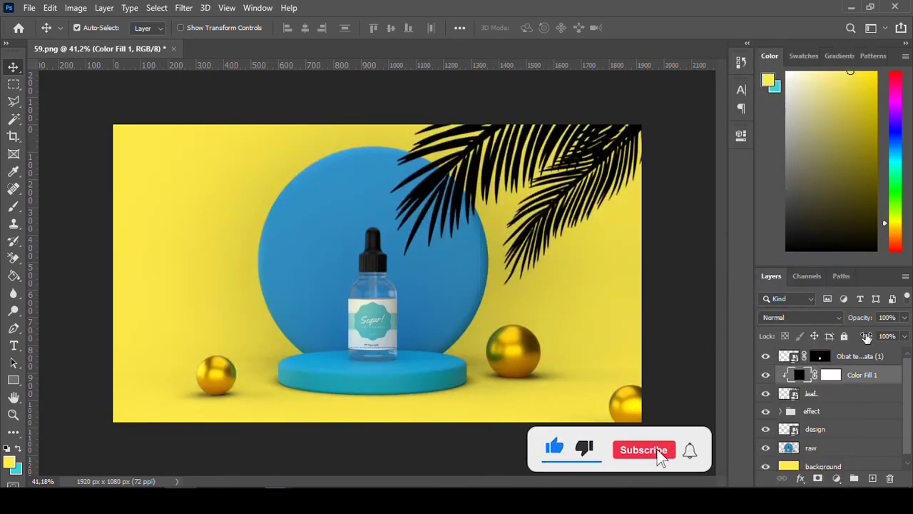
{"action": "mouse_move", "coordinate": [867, 336]}
{"action": "left_mouse_down"}
{"action": "mouse_move", "coordinate": [848, 337]}
{"action": "mouse_move", "coordinate": [909, 345]}
{"action": "left_mouse_up"}
{"action": "left_click", "coordinate": [688, 289]}
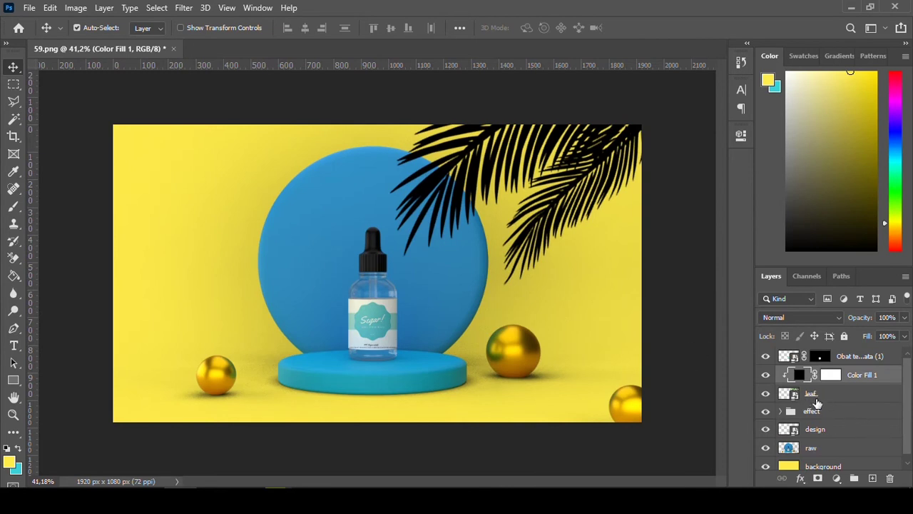
{"action": "left_click", "coordinate": [820, 398]}
- Merge the black fill into the leaf, then set the layer to 29% fill and 70% opacity
{"action": "right_click", "coordinate": [840, 386]}
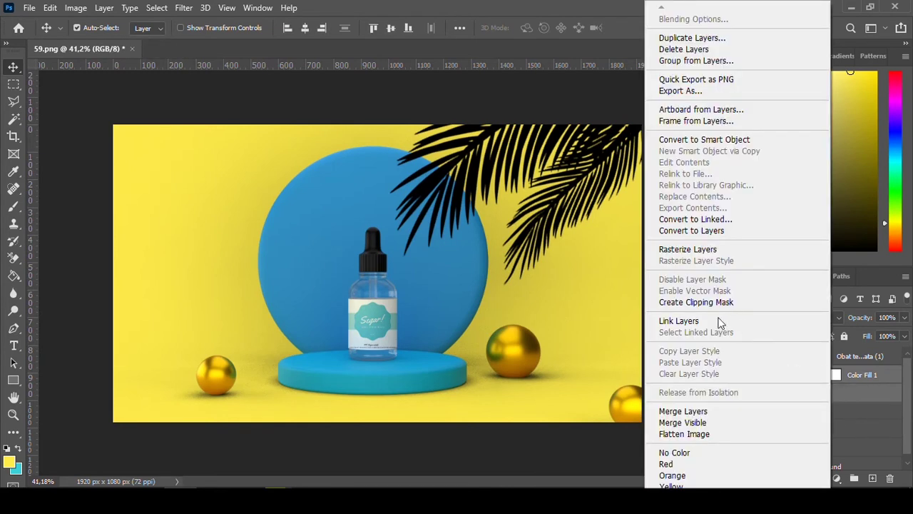
{"action": "left_click", "coordinate": [683, 411]}
{"action": "left_click", "coordinate": [766, 377]}
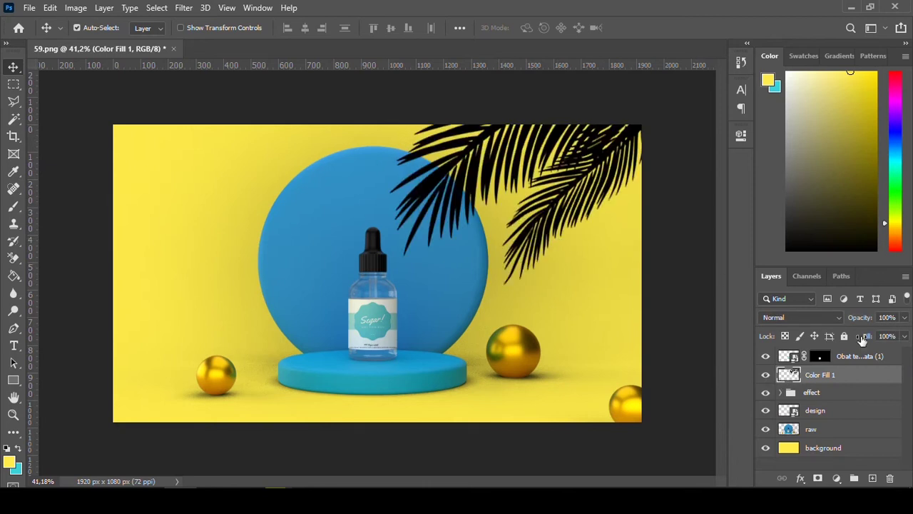
{"action": "left_click_drag", "start_coordinate": [866, 342], "coordinate": [817, 345]}
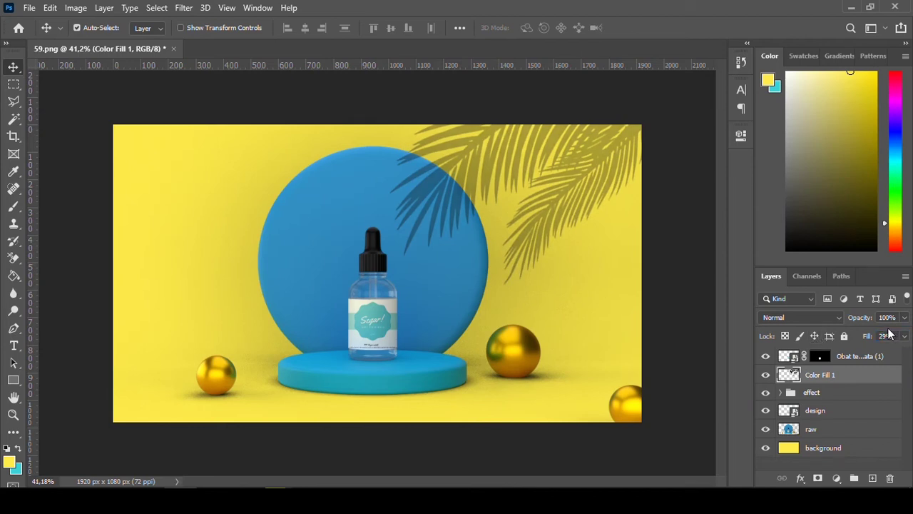
{"action": "left_click_drag", "start_coordinate": [861, 321], "coordinate": [842, 321]}
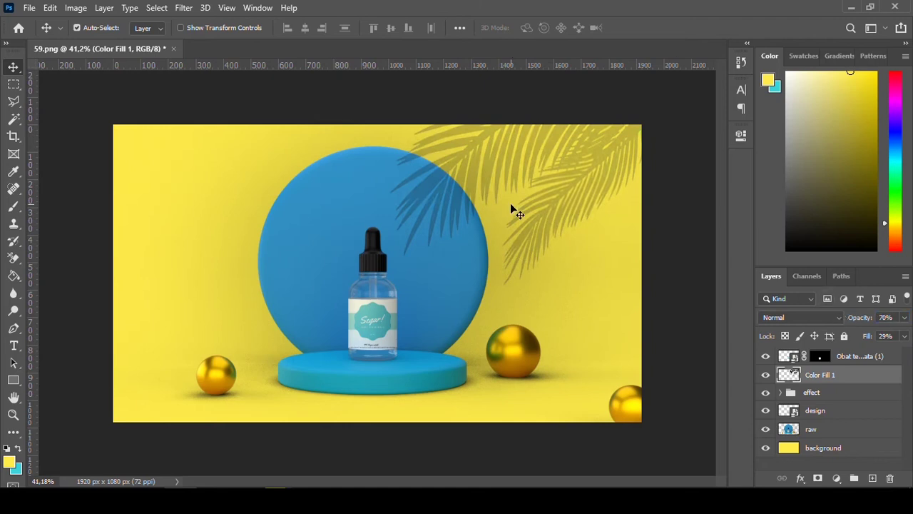
{"action": "left_click", "coordinate": [192, 7]}
{"action": "mouse_move", "coordinate": [191, 158]}
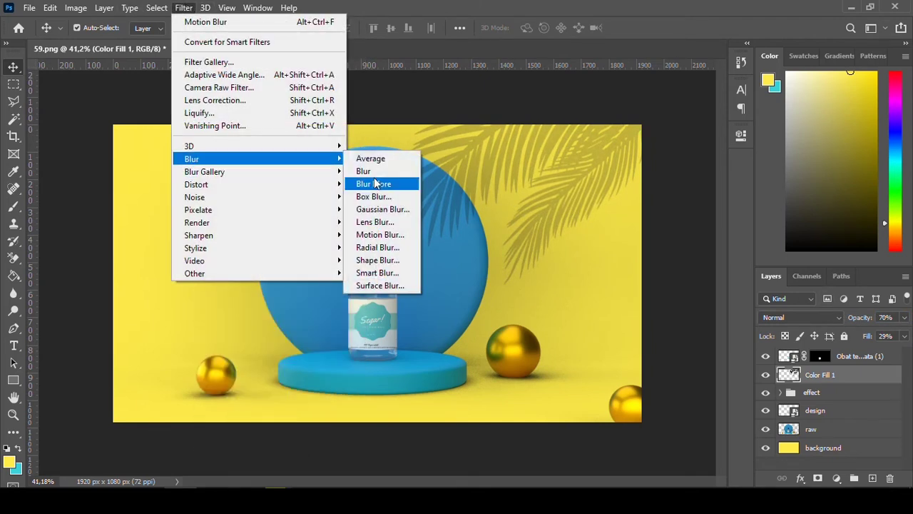
- Apply a Motion Blur with 42° angle and about 61-pixel distance to the palm shadow
{"action": "left_click", "coordinate": [380, 234]}
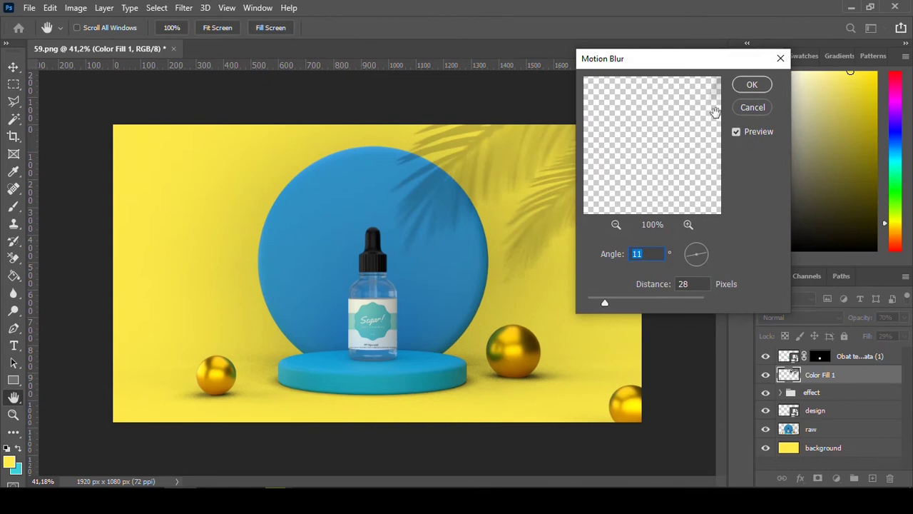
{"action": "left_click_drag", "start_coordinate": [673, 62], "coordinate": [738, 61]}
{"action": "left_click", "coordinate": [771, 257]}
{"action": "left_click", "coordinate": [774, 242]}
{"action": "left_click_drag", "start_coordinate": [670, 302], "coordinate": [687, 305]}
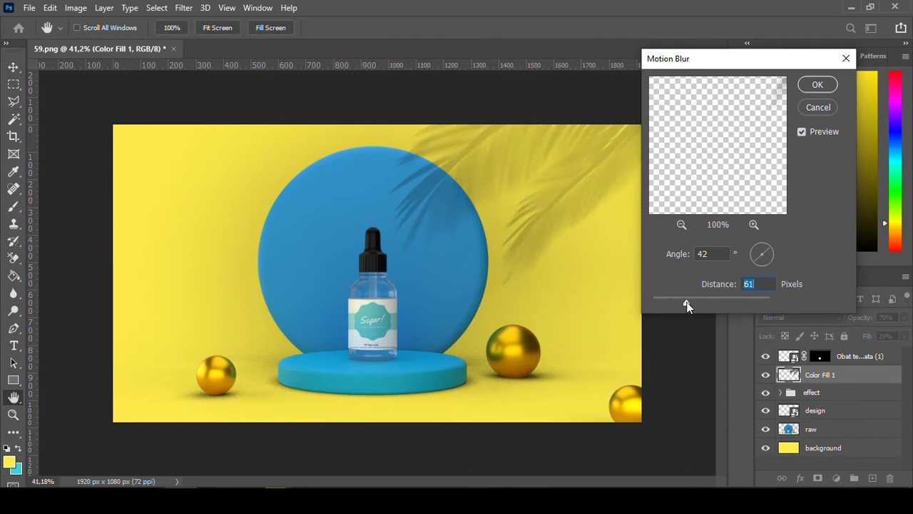
{"action": "left_click", "coordinate": [810, 85]}
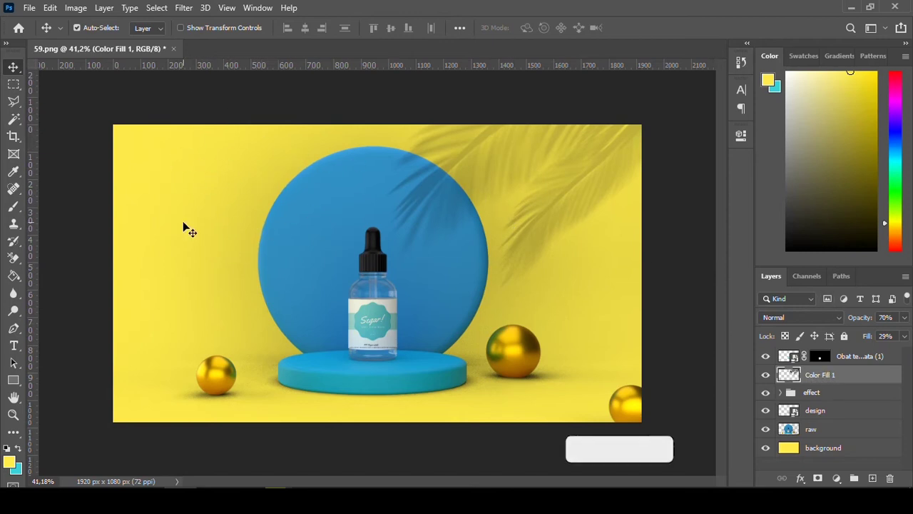
- Rename the blurred shadow layer 'leaf shadow'
{"action": "double_click", "coordinate": [820, 376]}
{"action": "key", "text": "BackSpace"}
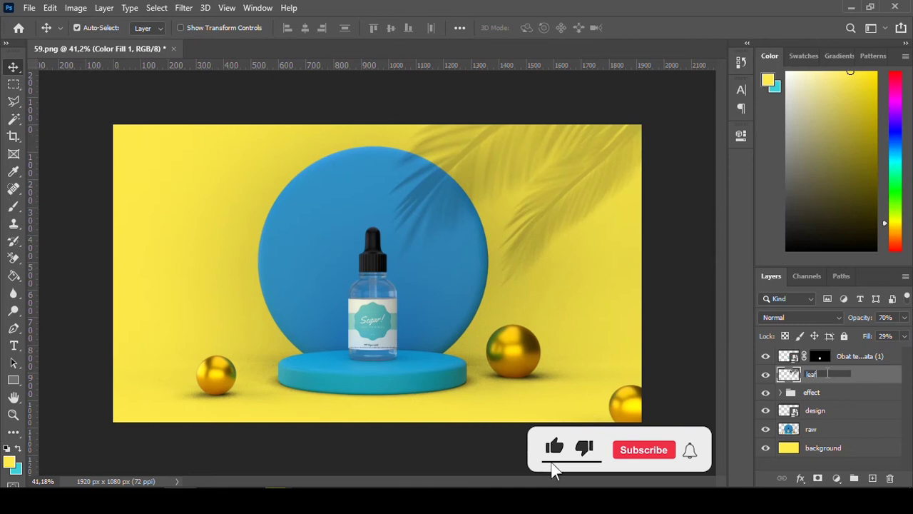
{"action": "type", "text": "leaf shadow"}
{"action": "key", "text": "Return"}
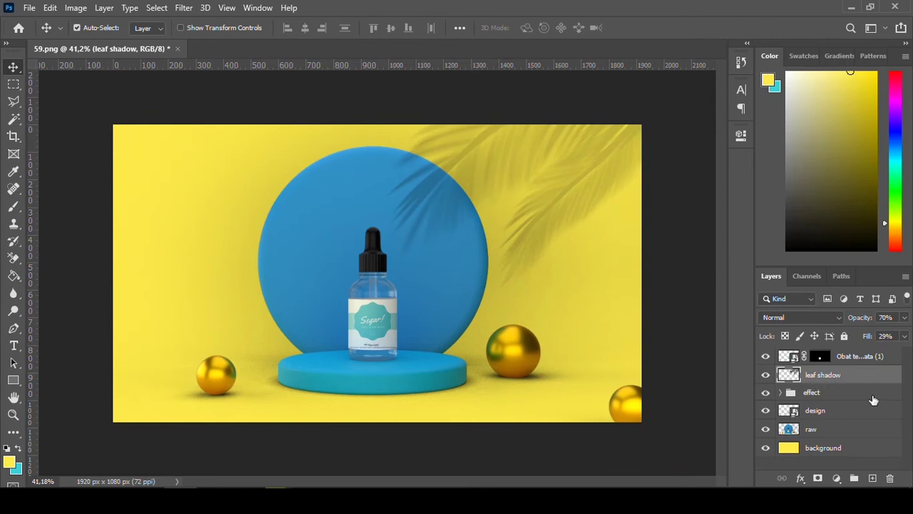
{"action": "left_click", "coordinate": [29, 7]}
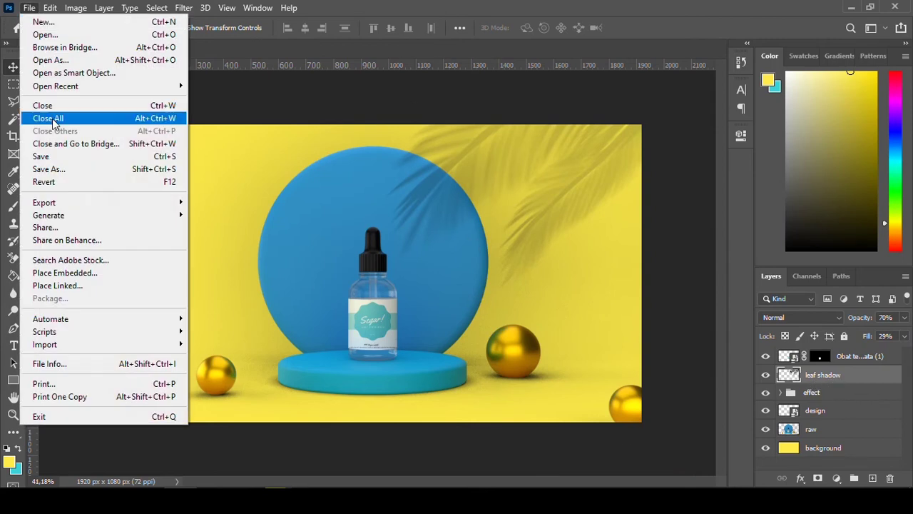
- Place a second palm leaf at top left, rotated about -146° and enlarged to 194%
{"action": "left_click", "coordinate": [71, 275]}
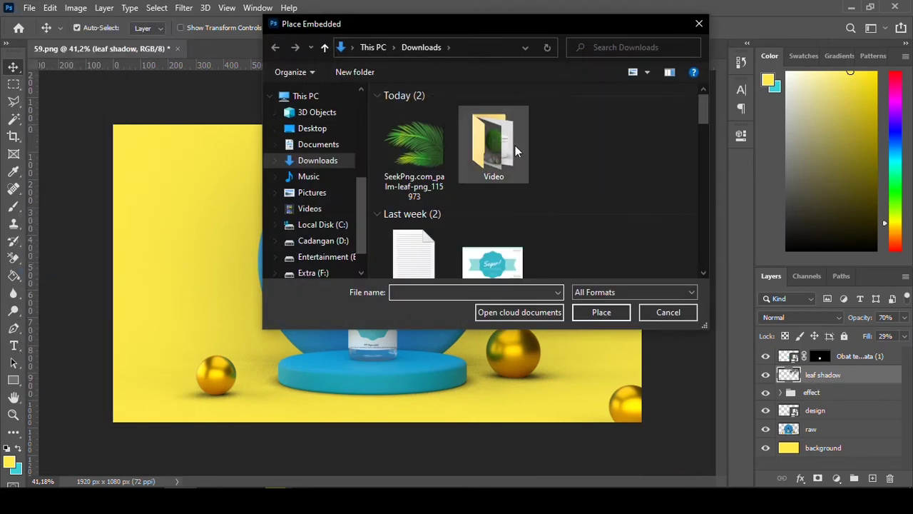
{"action": "double_click", "coordinate": [429, 149]}
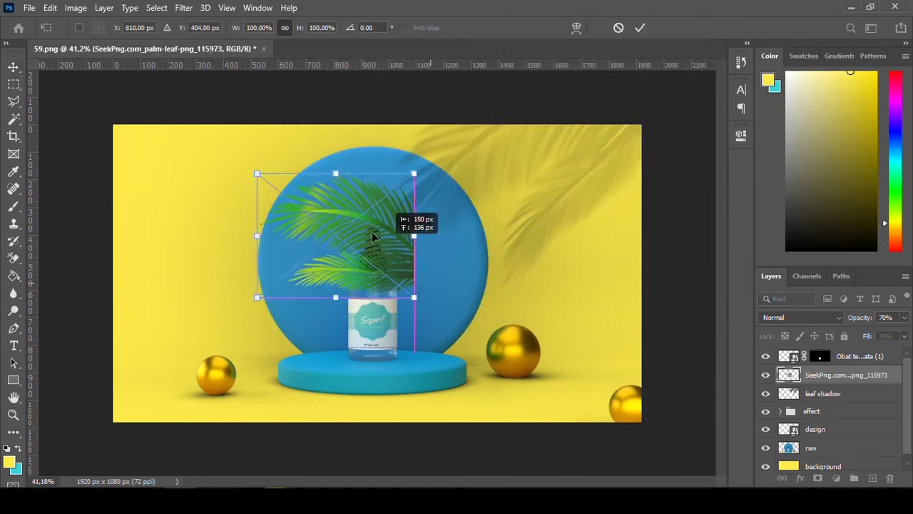
{"action": "left_click_drag", "start_coordinate": [414, 267], "coordinate": [321, 178]}
{"action": "left_click_drag", "start_coordinate": [374, 214], "coordinate": [230, 114]}
{"action": "left_click_drag", "start_coordinate": [316, 281], "coordinate": [371, 317]}
{"action": "left_click_drag", "start_coordinate": [307, 236], "coordinate": [247, 210]}
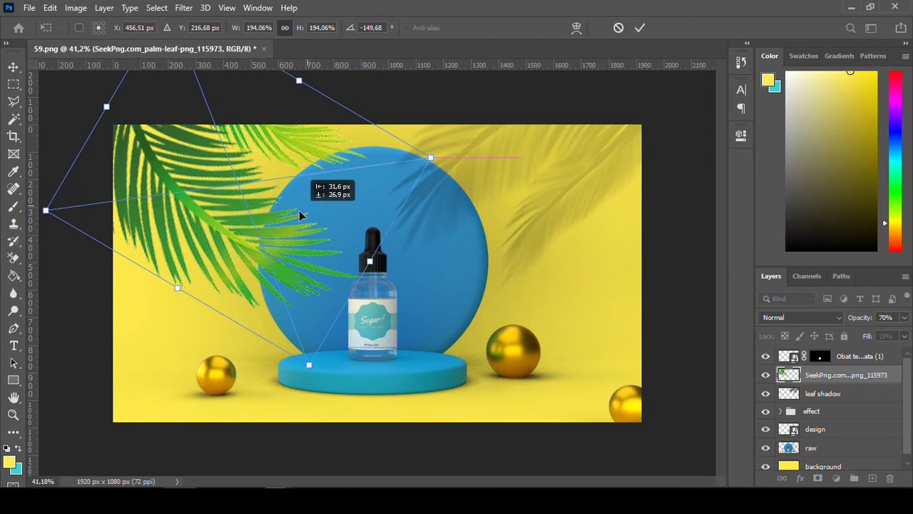
{"action": "left_click_drag", "start_coordinate": [311, 204], "coordinate": [297, 220]}
{"action": "key", "text": "Return"}
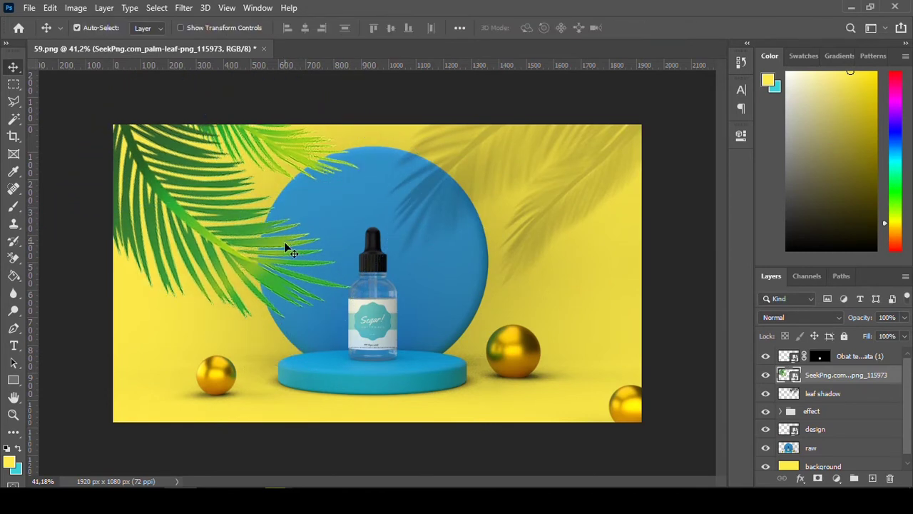
{"action": "left_click_drag", "start_coordinate": [219, 211], "coordinate": [214, 229]}
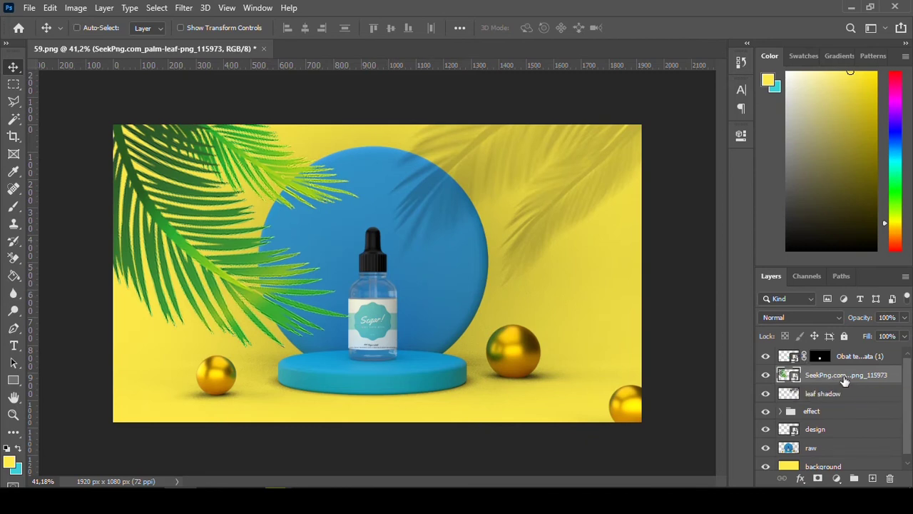
- Duplicate the palm-leaf layer and clip a #000000 Solid Color fill to the copy
{"action": "key", "text": "ctrl+j"}
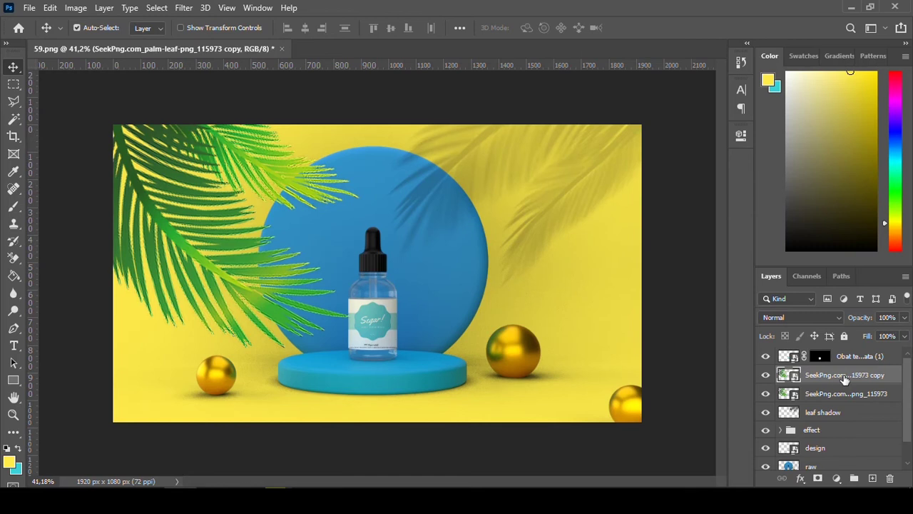
{"action": "left_click", "coordinate": [836, 478]}
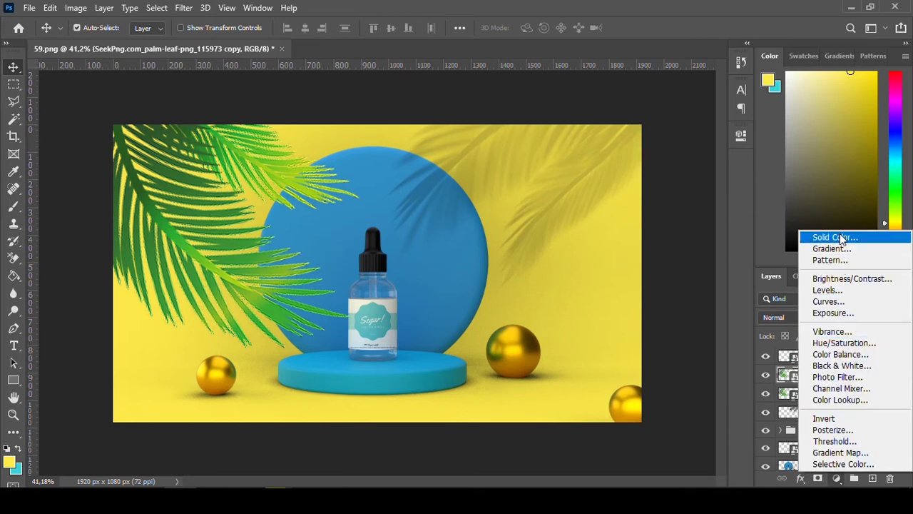
{"action": "left_click", "coordinate": [830, 235]}
{"action": "type", "text": "000000"}
{"action": "left_click", "coordinate": [740, 107]}
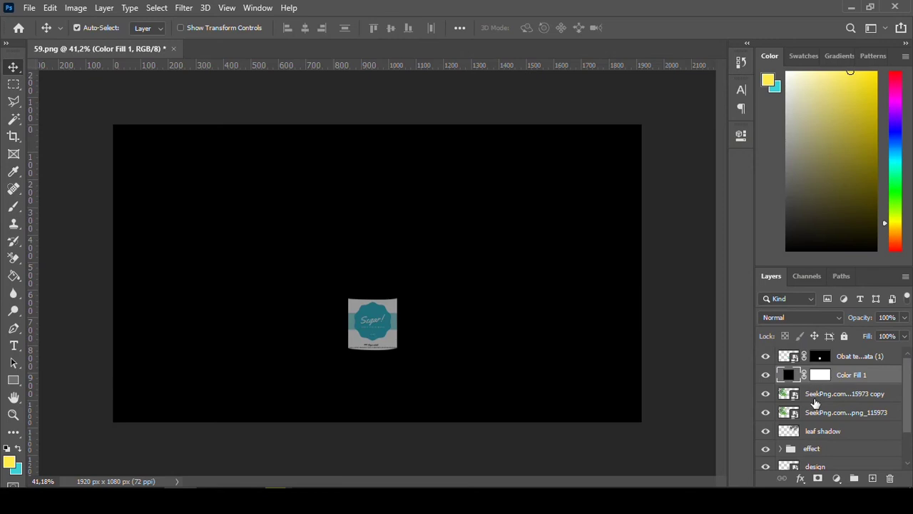
{"action": "right_click", "coordinate": [845, 378]}
{"action": "left_click", "coordinate": [726, 261]}
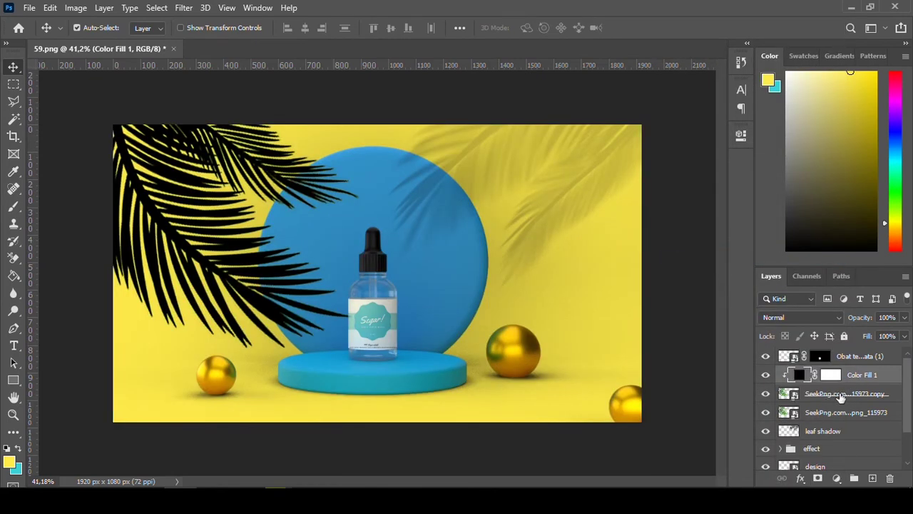
- Merge the black fill and the leaf copy into one silhouette layer
{"action": "left_click", "coordinate": [842, 398]}
{"action": "right_click", "coordinate": [840, 398]}
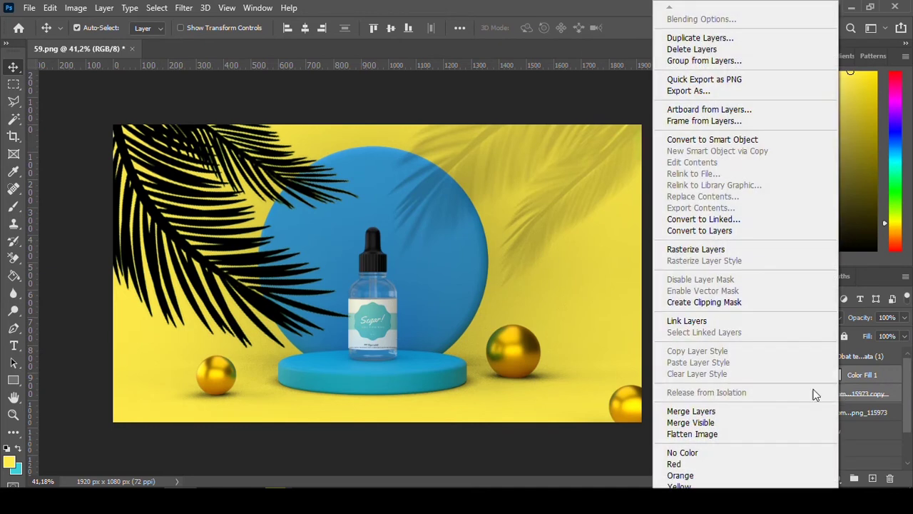
{"action": "left_click", "coordinate": [748, 411]}
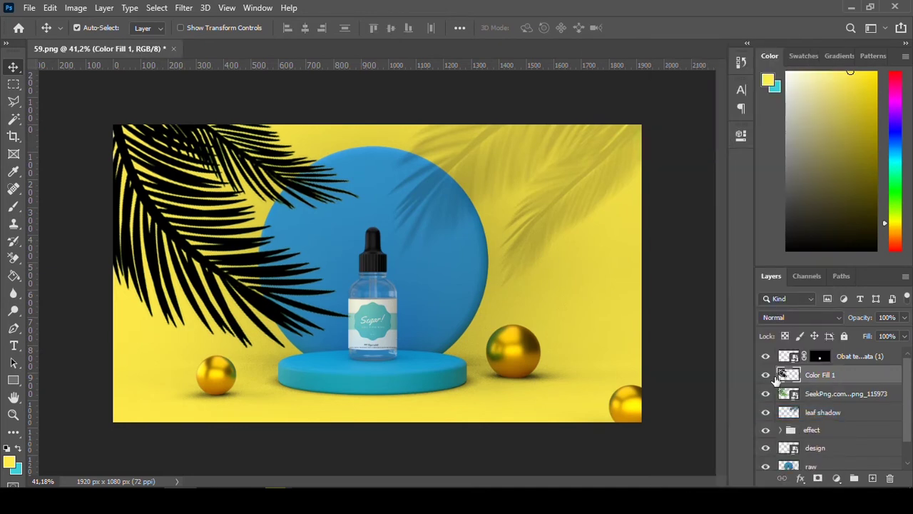
- Rename the black leaf layer 'shadow', scale it to about 93%, and shift it up-left
{"action": "double_click", "coordinate": [819, 375]}
{"action": "type", "text": "s"}
{"action": "key", "text": "Return"}
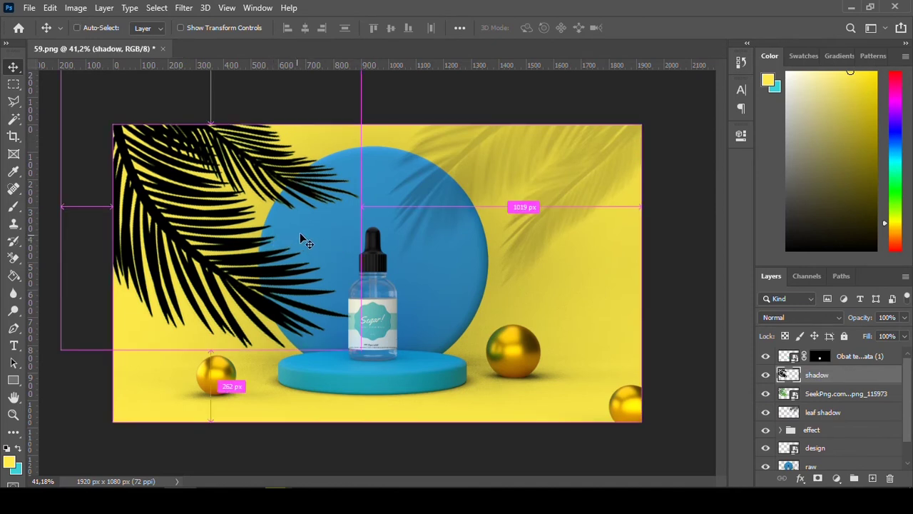
{"action": "key", "text": "ctrl+t"}
{"action": "left_click_drag", "start_coordinate": [361, 351], "coordinate": [339, 337]}
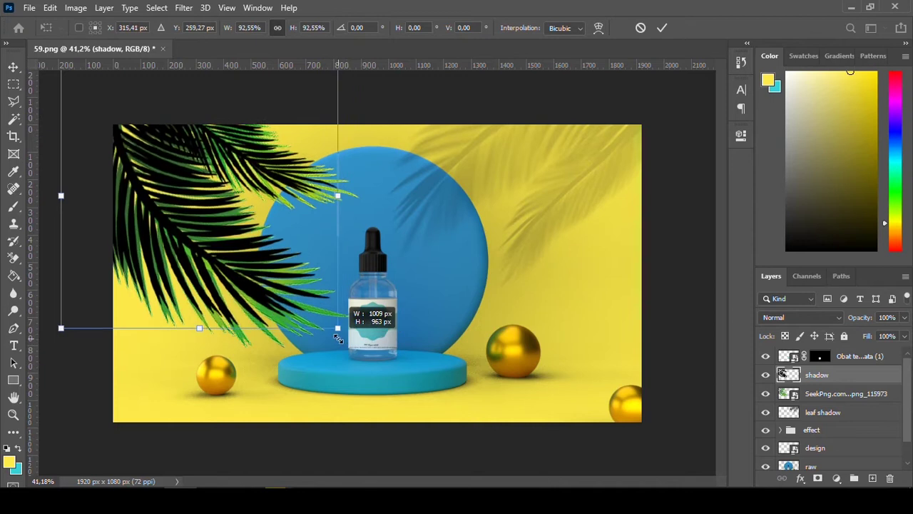
{"action": "left_click_drag", "start_coordinate": [281, 265], "coordinate": [317, 249]}
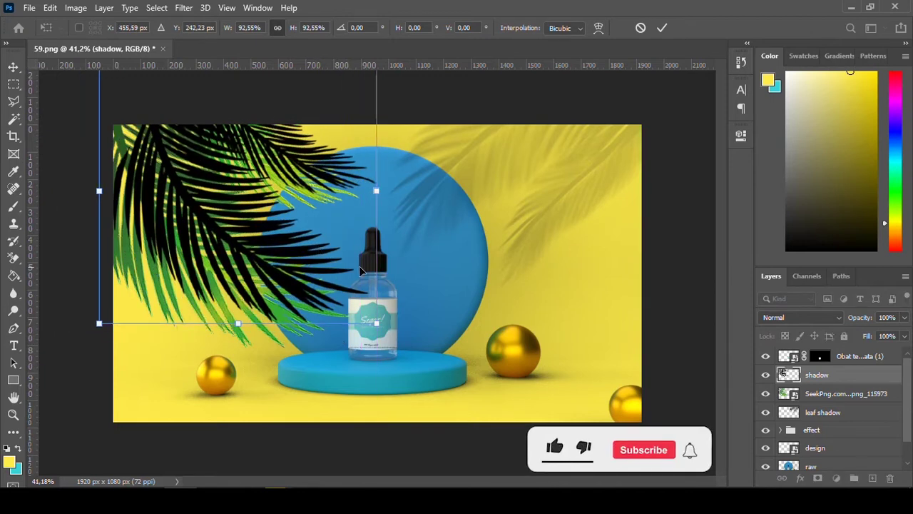
{"action": "key", "text": "Return"}
- Move the shadow beneath the green palm leaves, offset it, and lower its fill to 63%
{"action": "mouse_move", "coordinate": [822, 402]}
{"action": "left_mouse_down"}
{"action": "mouse_move", "coordinate": [814, 401]}
{"action": "mouse_move", "coordinate": [814, 367]}
{"action": "left_mouse_up"}
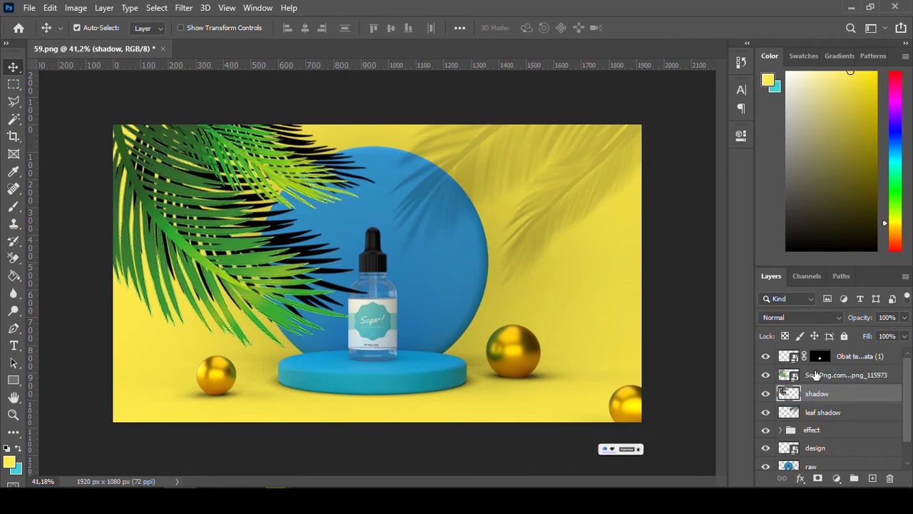
{"action": "mouse_move", "coordinate": [368, 262]}
{"action": "left_mouse_down"}
{"action": "mouse_move", "coordinate": [349, 259]}
{"action": "mouse_move", "coordinate": [366, 236]}
{"action": "left_mouse_up"}
{"action": "key", "text": "ctrl+t"}
{"action": "key", "text": "Return"}
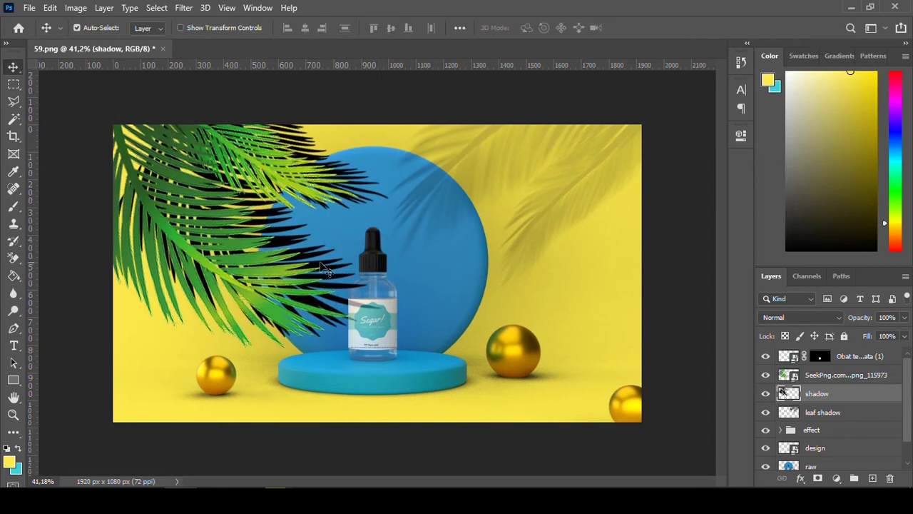
{"action": "left_click_drag", "start_coordinate": [297, 246], "coordinate": [303, 246]}
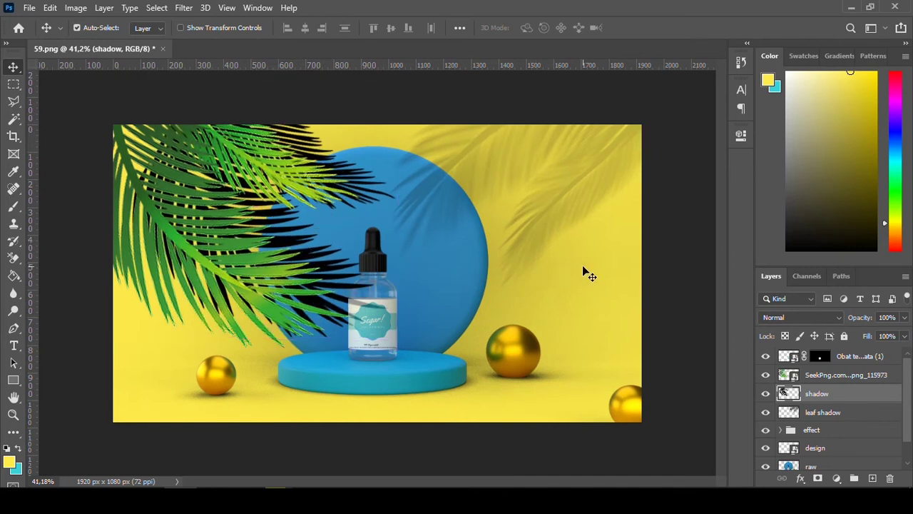
{"action": "mouse_move", "coordinate": [868, 330]}
{"action": "left_mouse_down"}
{"action": "mouse_move", "coordinate": [841, 338]}
{"action": "mouse_move", "coordinate": [844, 323]}
{"action": "left_mouse_up"}
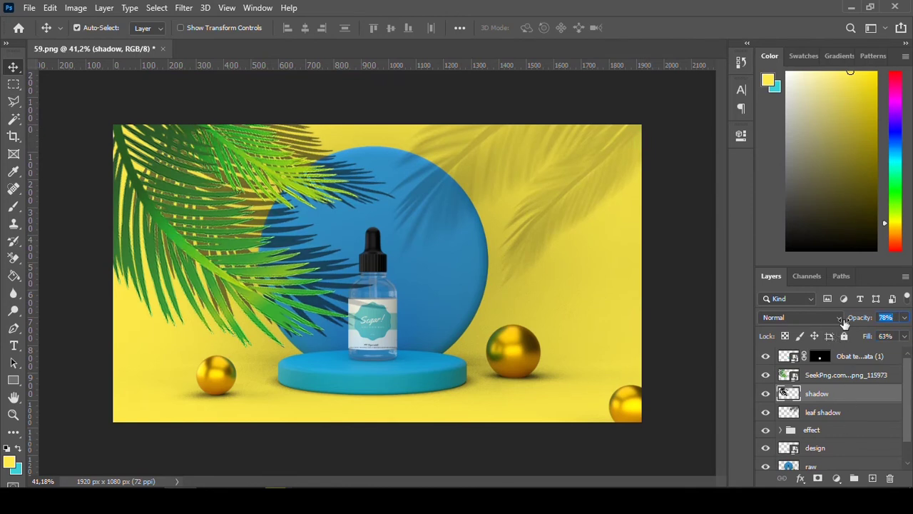
- Apply a Motion Blur with a 35° angle and 131-pixel distance to the shadow layer
{"action": "left_click", "coordinate": [183, 8]}
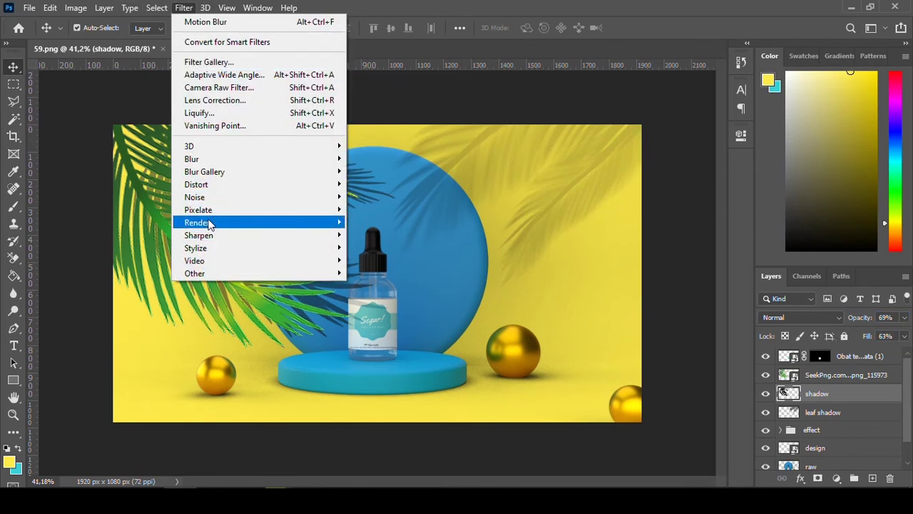
{"action": "mouse_move", "coordinate": [191, 159]}
{"action": "left_click", "coordinate": [378, 242]}
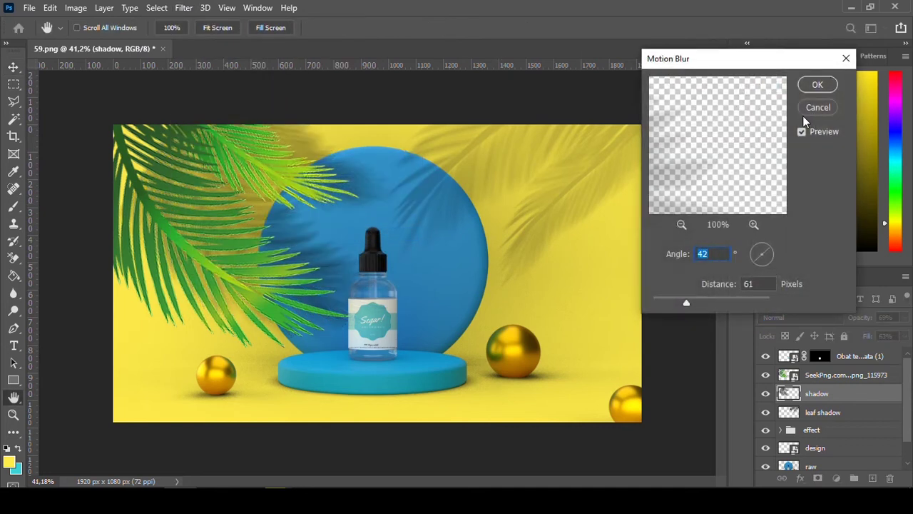
{"action": "type", "text": "35"}
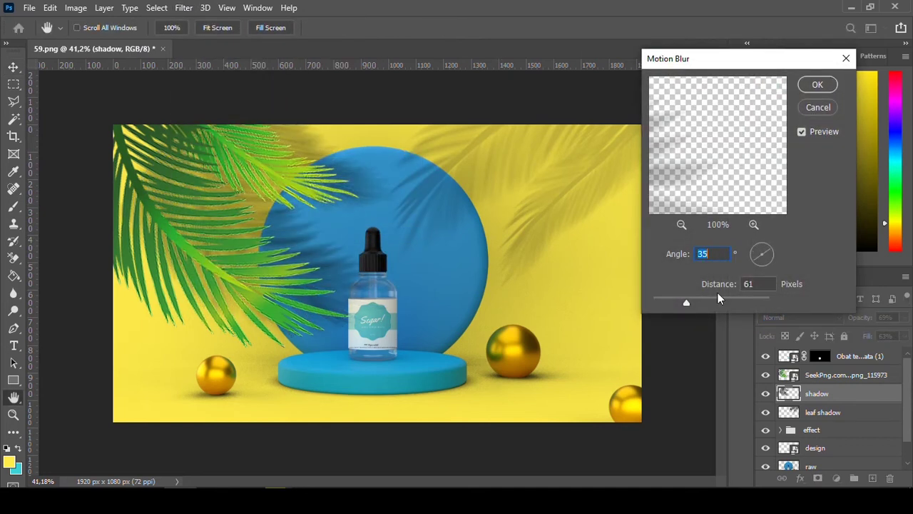
{"action": "left_click_drag", "start_coordinate": [686, 302], "coordinate": [699, 302]}
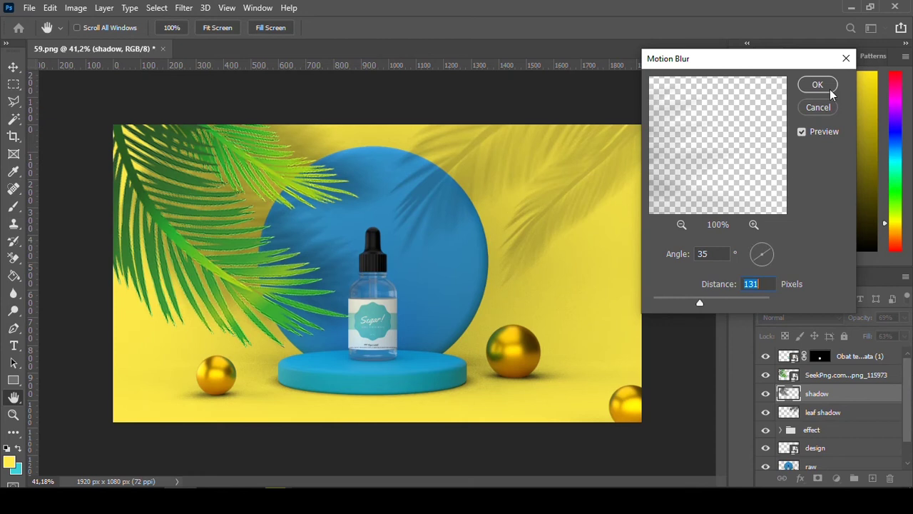
{"action": "left_click", "coordinate": [817, 84]}
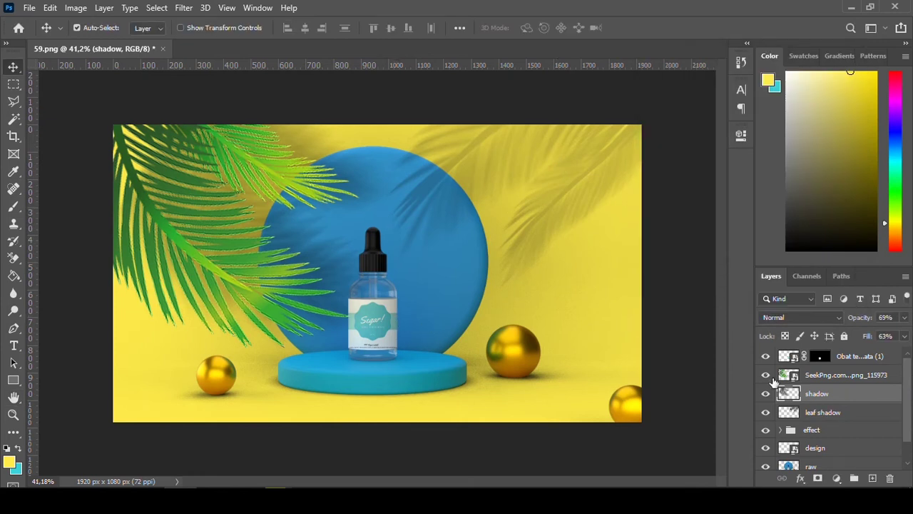
{"action": "left_click", "coordinate": [849, 357]}
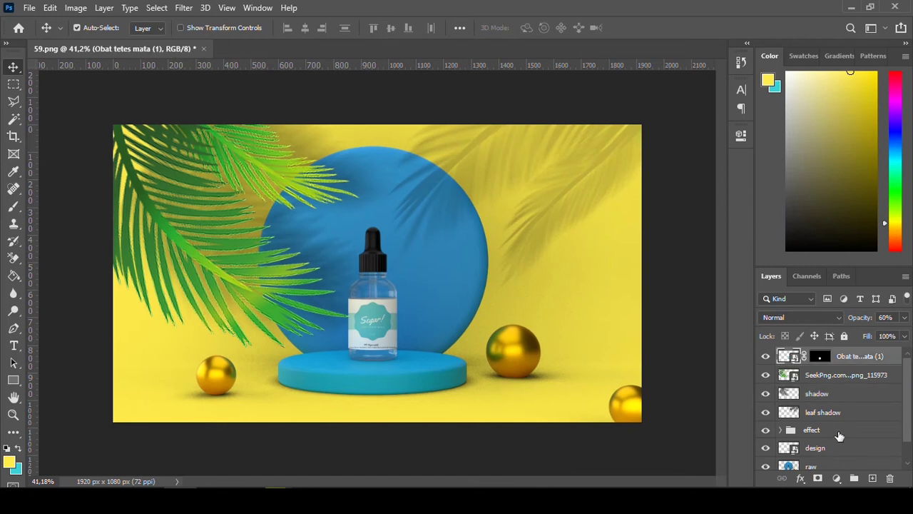
- Group the palm-leaf, shadow and leaf shadow layers into Group 1, then toggle its visibility to check
{"action": "left_click", "coordinate": [830, 378]}
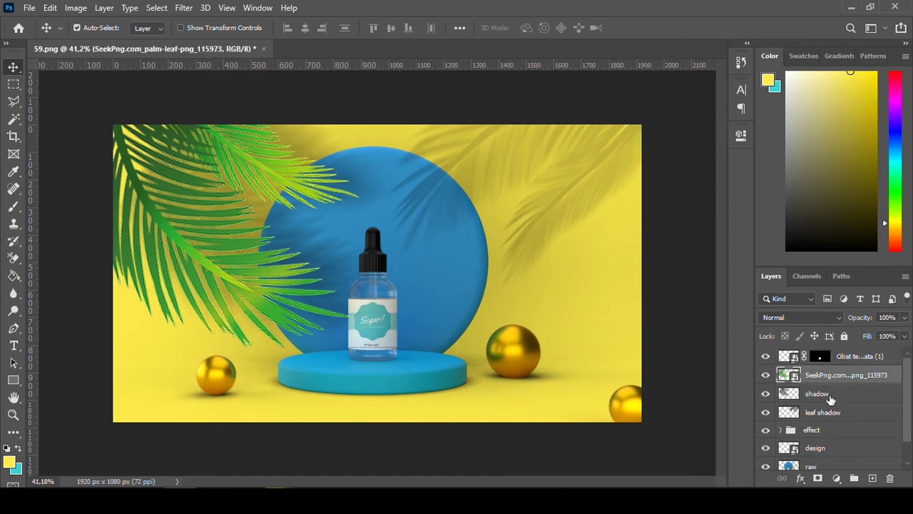
{"action": "scroll", "coordinate": [831, 399], "scroll_direction": "down", "scroll_amount": 1}
{"action": "left_click", "coordinate": [834, 398], "text": "shift"}
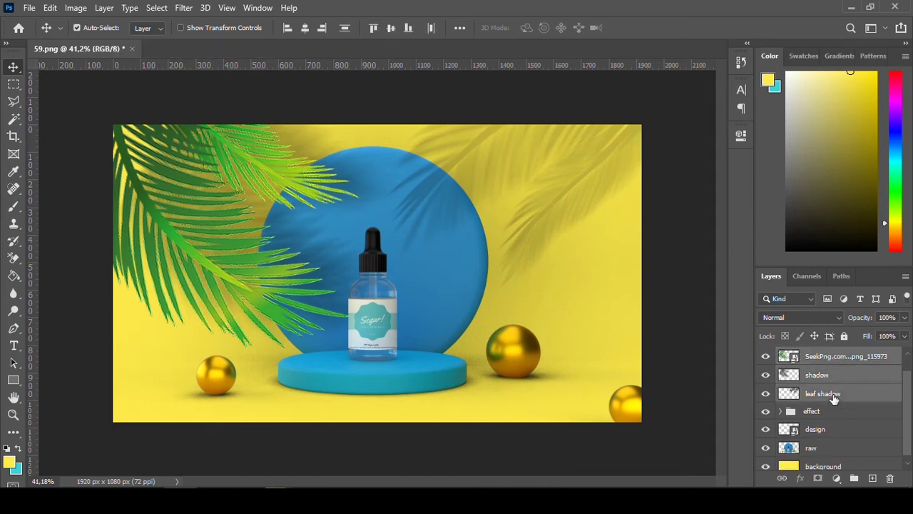
{"action": "scroll", "coordinate": [833, 398], "scroll_direction": "up", "scroll_amount": 1}
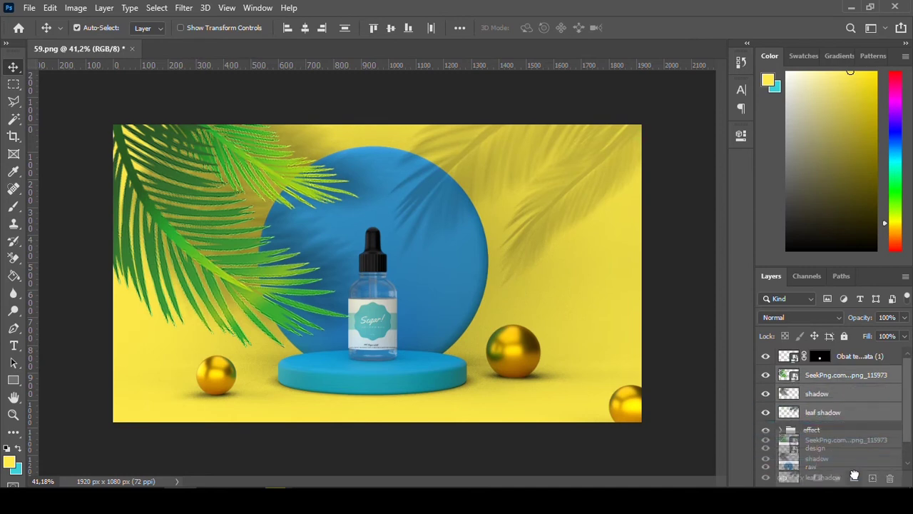
{"action": "left_click", "coordinate": [853, 478]}
{"action": "key", "text": "ctrl+comma"}
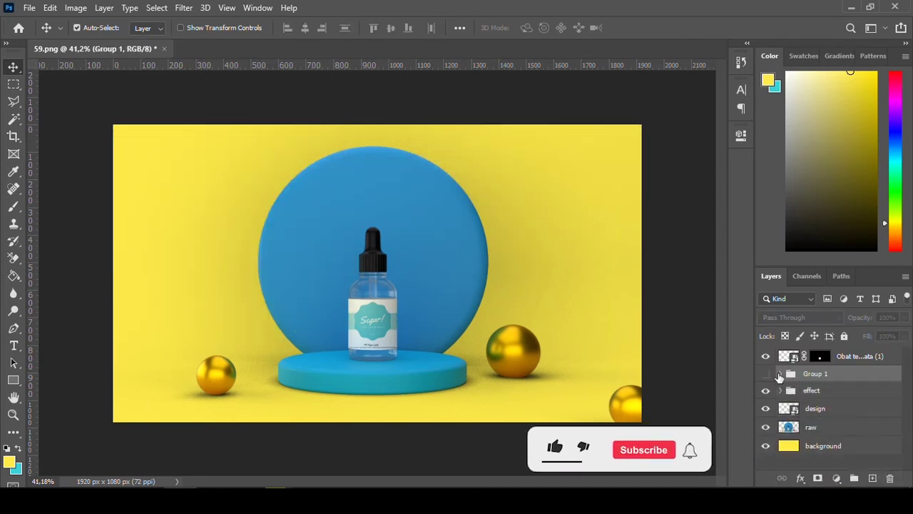
{"action": "left_click", "coordinate": [766, 373]}
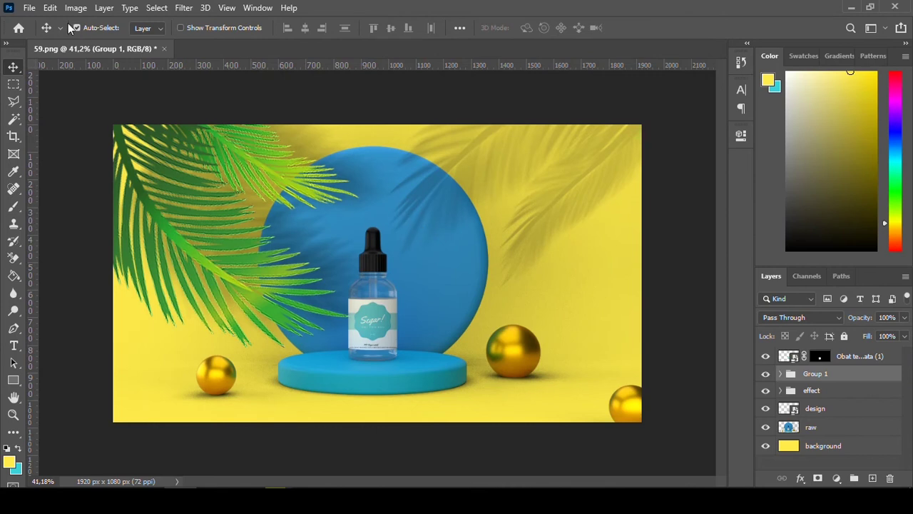
- Save the mockup through Save As with file type JPEG, keeping the name 59
{"action": "left_click", "coordinate": [29, 8]}
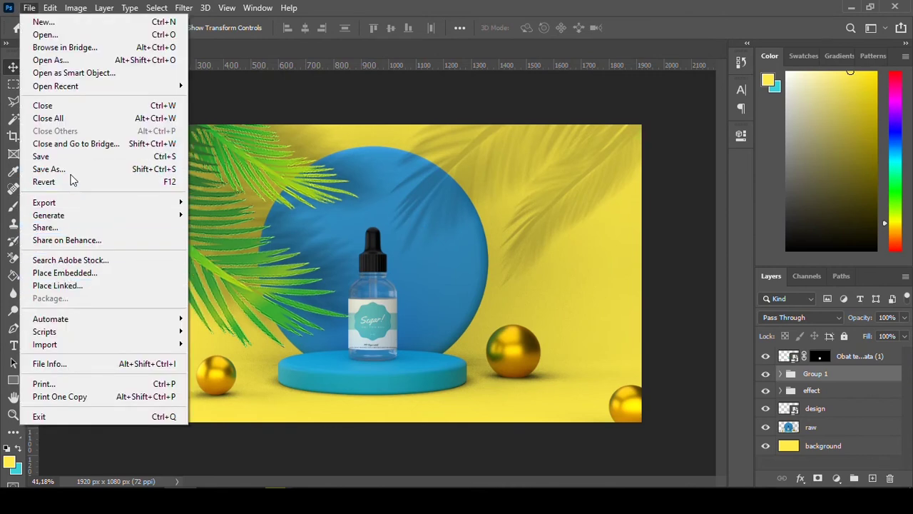
{"action": "left_click", "coordinate": [48, 169]}
{"action": "left_click", "coordinate": [428, 282]}
{"action": "left_click", "coordinate": [391, 386]}
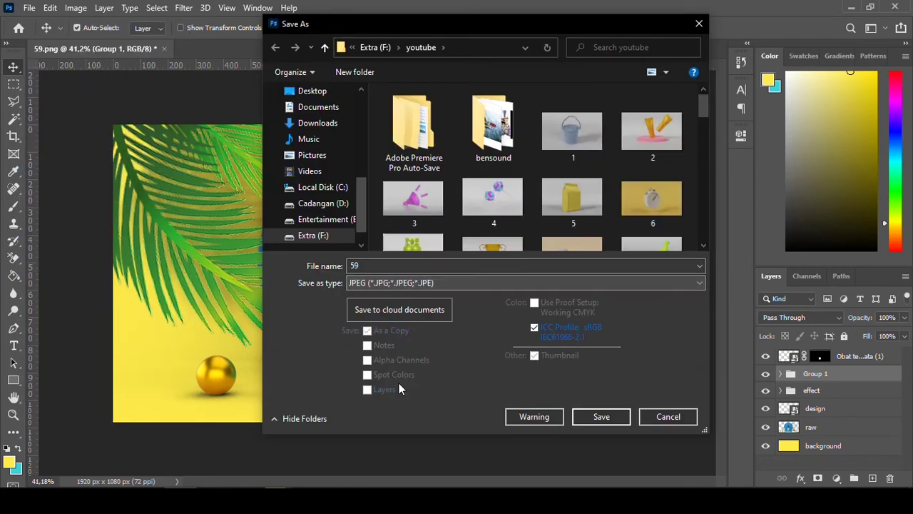
{"action": "key", "text": "Return"}
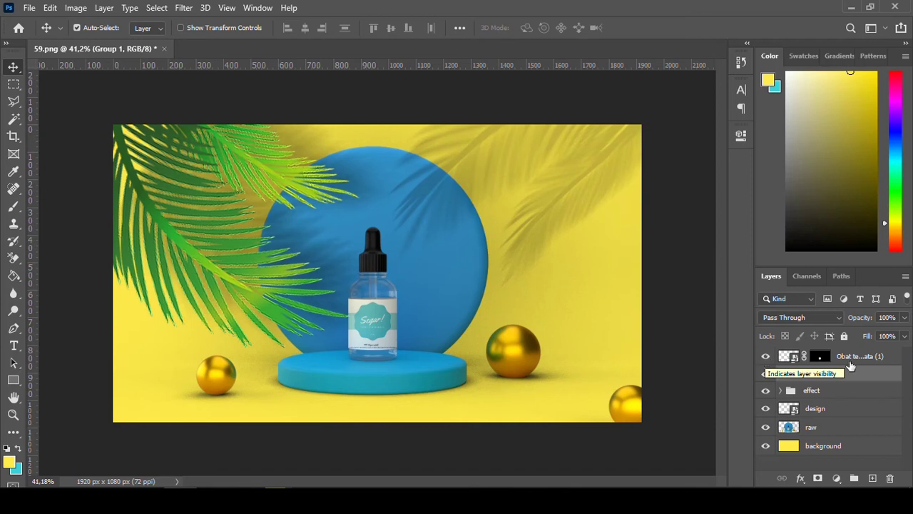
- Delete the Obat tetes mata, Group 1, effect and design layers
{"action": "left_click", "coordinate": [820, 357]}
{"action": "left_click", "coordinate": [766, 356]}
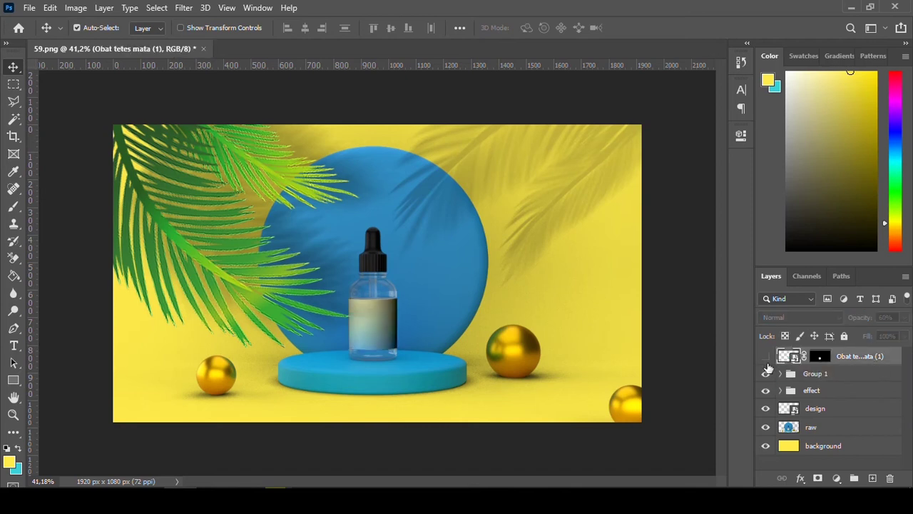
{"action": "left_click", "coordinate": [765, 375]}
{"action": "left_click", "coordinate": [765, 391]}
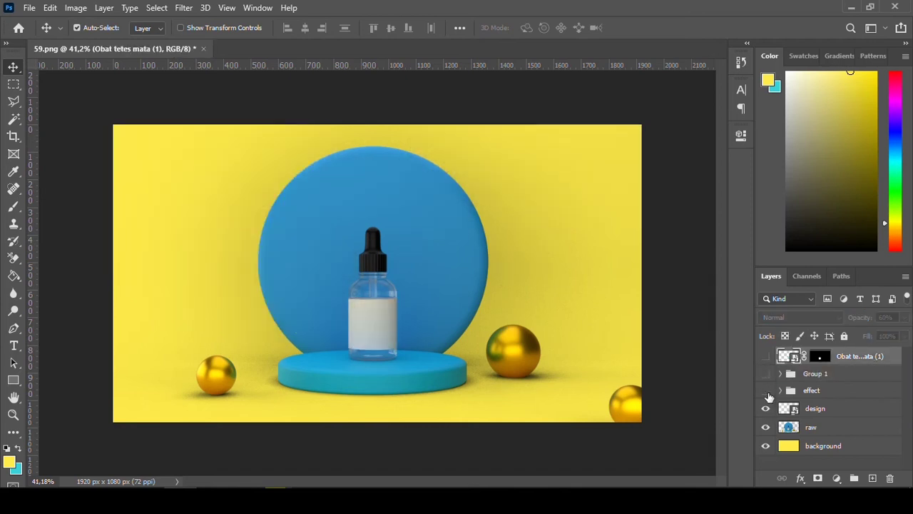
{"action": "left_click", "coordinate": [822, 391]}
{"action": "left_click", "coordinate": [811, 410]}
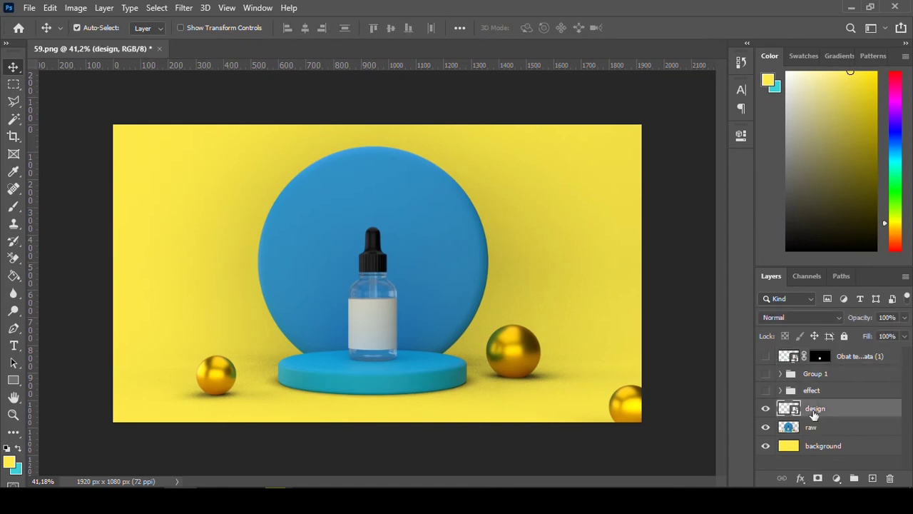
{"action": "left_click", "coordinate": [853, 356], "text": "shift"}
{"action": "left_click", "coordinate": [890, 478]}
{"action": "left_click", "coordinate": [446, 196]}
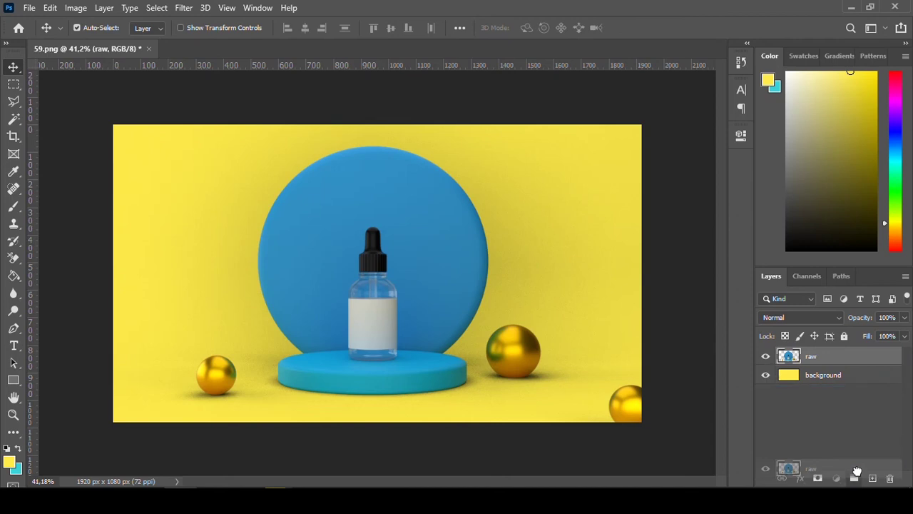
- Put the raw layer into a new group named raw
{"action": "left_click_drag", "start_coordinate": [818, 360], "coordinate": [853, 478]}
{"action": "double_click", "coordinate": [811, 355]}
{"action": "type", "text": "raw"}
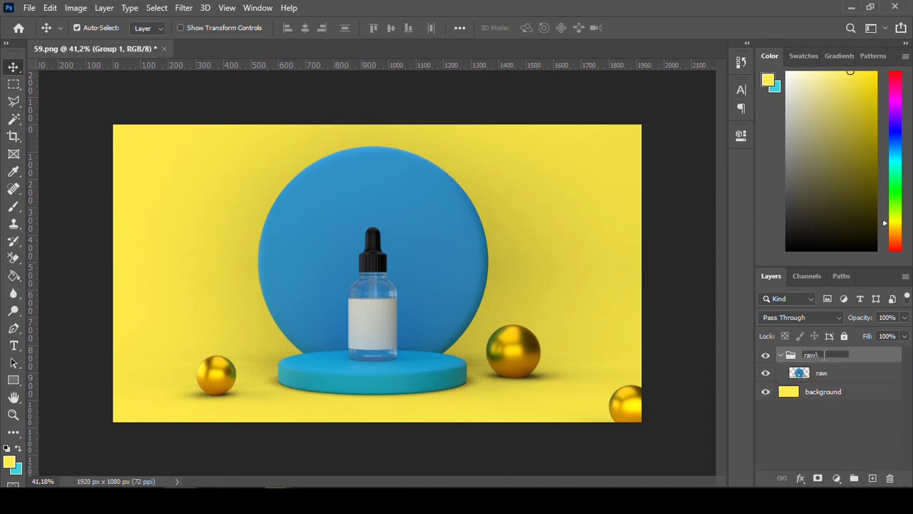
{"action": "key", "text": "Return"}
- Put the background layer into a group named background and collapse both groups
{"action": "double_click", "coordinate": [824, 392]}
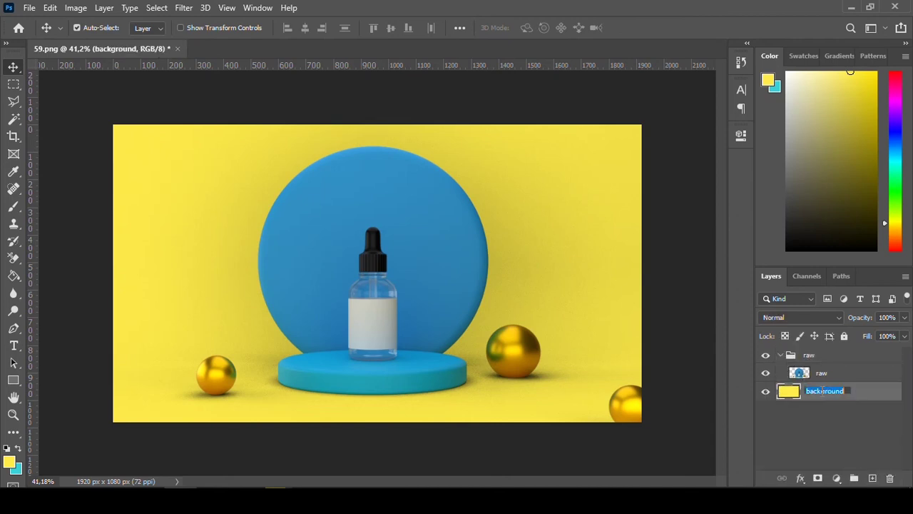
{"action": "key", "text": "Return"}
{"action": "key", "text": "ctrl+g"}
{"action": "double_click", "coordinate": [820, 390]}
{"action": "type", "text": "background"}
{"action": "key", "text": "Return"}
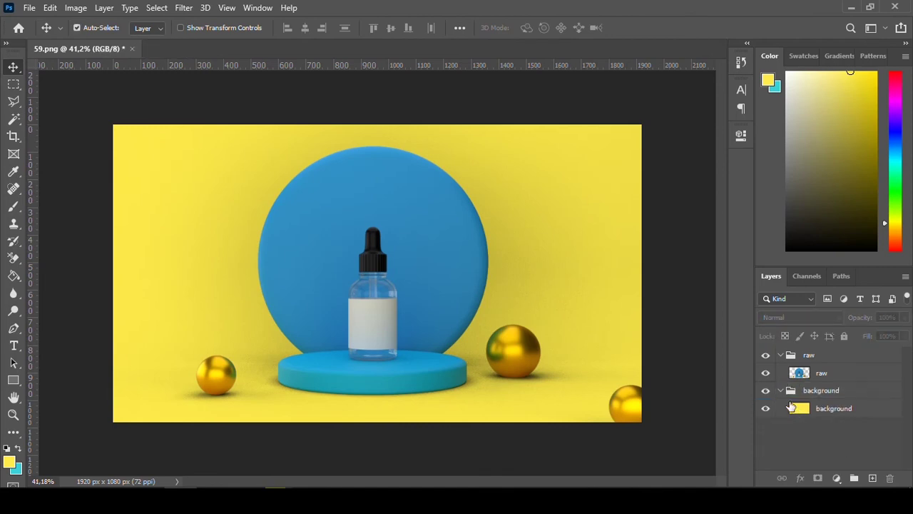
{"action": "left_click", "coordinate": [780, 390]}
{"action": "left_click", "coordinate": [792, 354]}
- Save the file as the Photoshop document 59.psd and bring up the Pictures folder
{"action": "left_click", "coordinate": [30, 8]}
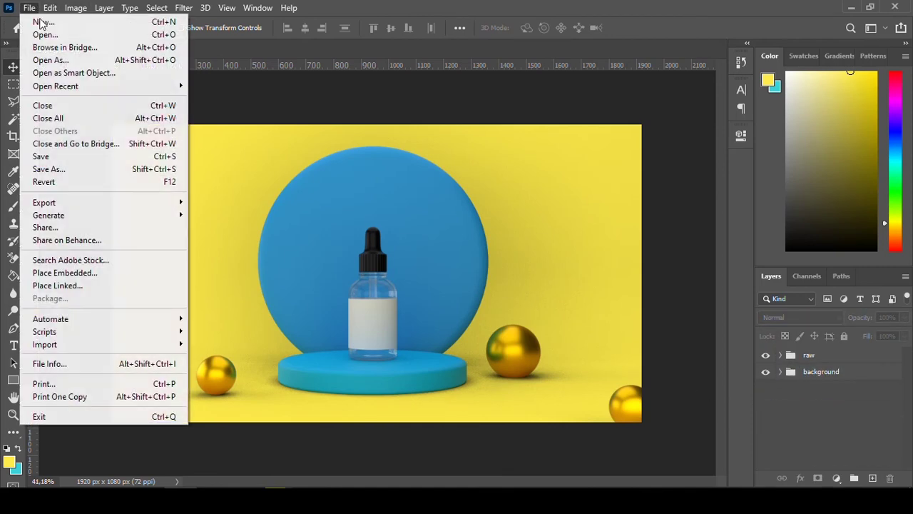
{"action": "left_click", "coordinate": [55, 169]}
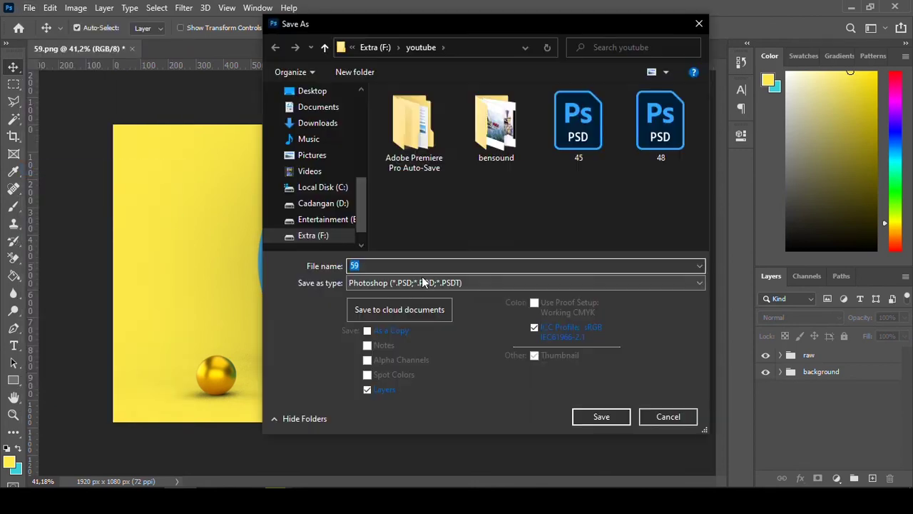
{"action": "key", "text": "Return"}
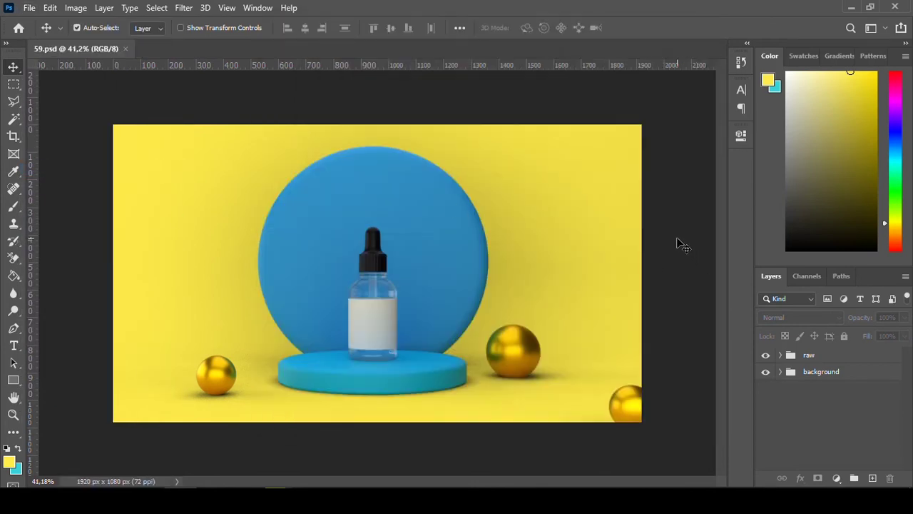
{"action": "left_click", "coordinate": [107, 443]}
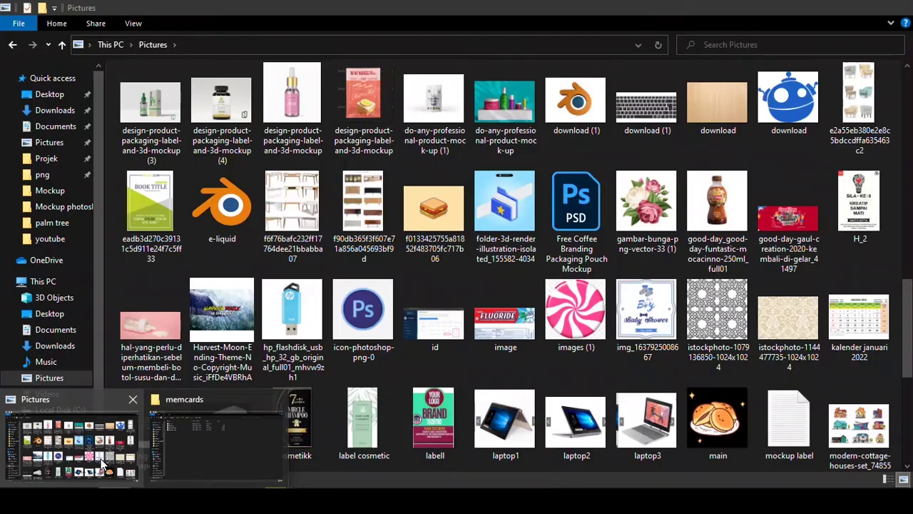
- Zoom in and out on 59.jpg in Photos to inspect the palm leaves and bottle label
{"action": "scroll", "coordinate": [287, 218], "scroll_direction": "up", "scroll_amount": 3}
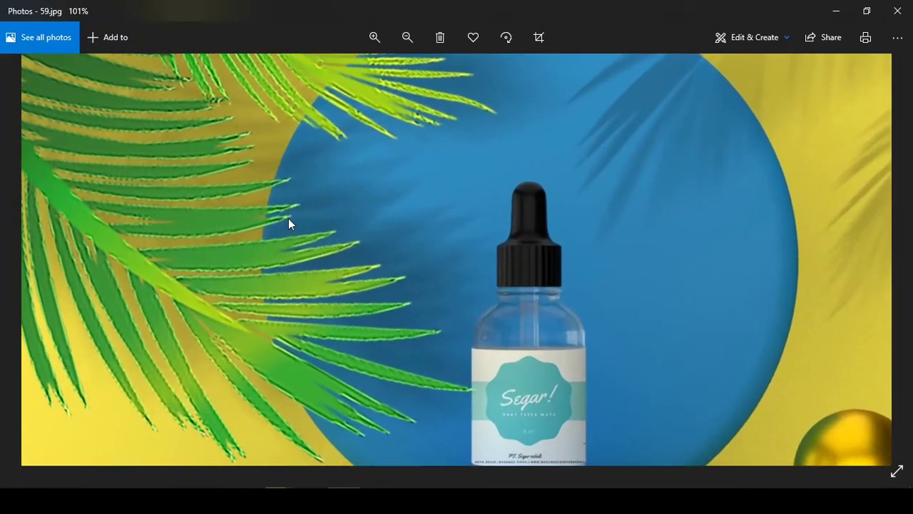
{"action": "scroll", "coordinate": [200, 246], "scroll_direction": "up", "scroll_amount": 3}
{"action": "scroll", "coordinate": [206, 257], "scroll_direction": "down", "scroll_amount": 3}
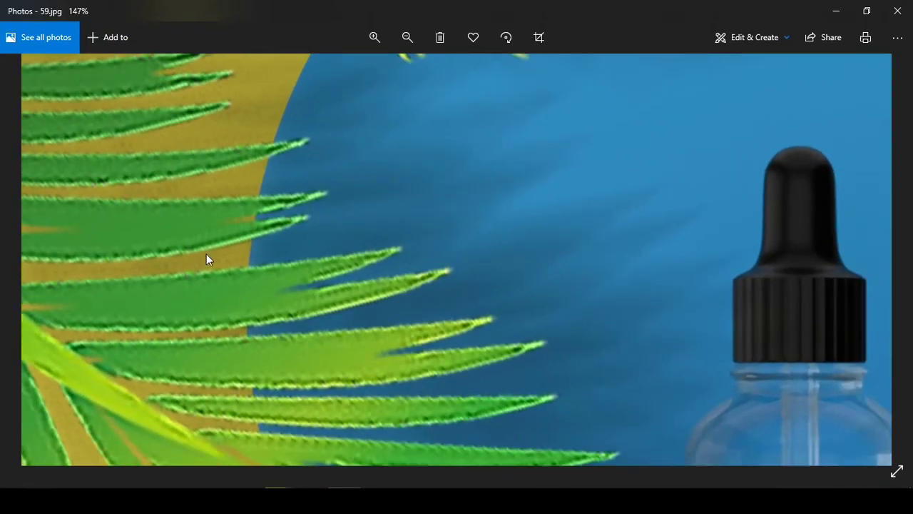
{"action": "scroll", "coordinate": [206, 255], "scroll_direction": "down", "scroll_amount": 1}
{"action": "scroll", "coordinate": [325, 168], "scroll_direction": "down", "scroll_amount": 3}
{"action": "scroll", "coordinate": [322, 228], "scroll_direction": "up", "scroll_amount": 2}
{"action": "scroll", "coordinate": [251, 253], "scroll_direction": "up", "scroll_amount": 1}
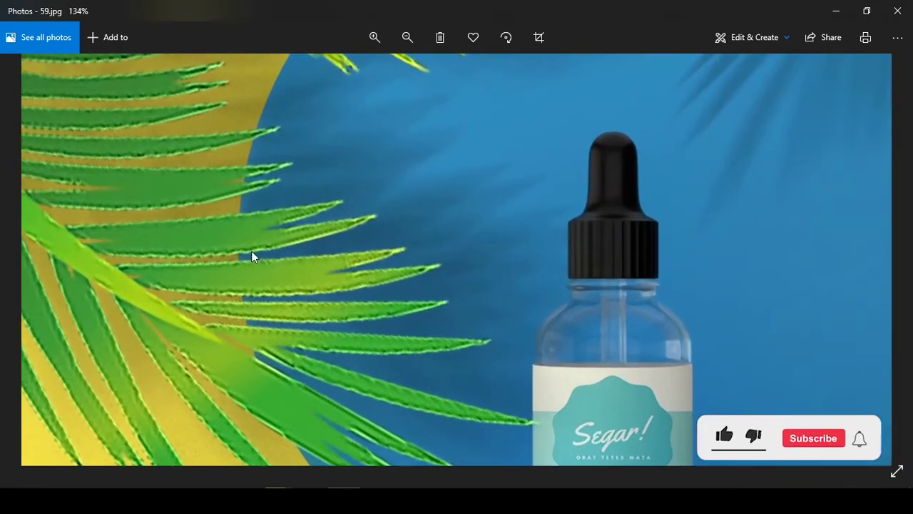
{"action": "scroll", "coordinate": [249, 258], "scroll_direction": "down", "scroll_amount": 2}
{"action": "scroll", "coordinate": [249, 258], "scroll_direction": "down", "scroll_amount": 2}
{"action": "scroll", "coordinate": [206, 252], "scroll_direction": "up", "scroll_amount": 3}
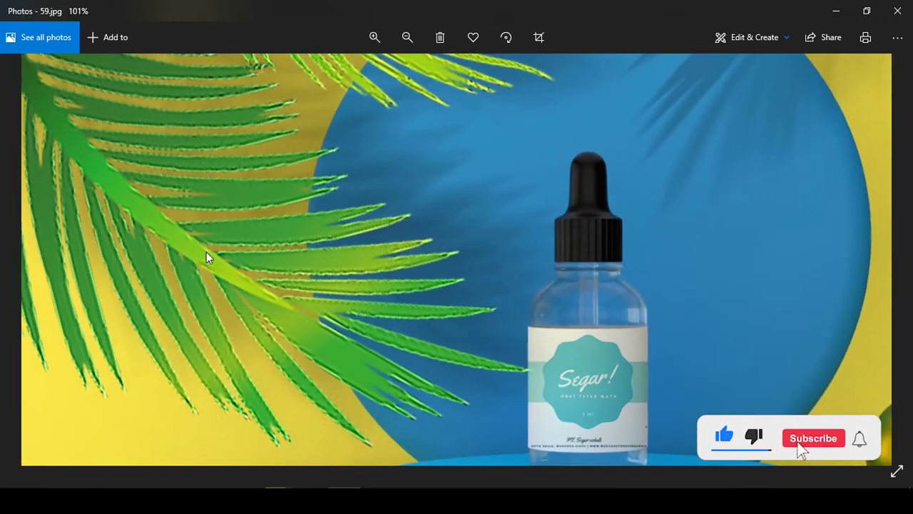
{"action": "scroll", "coordinate": [210, 253], "scroll_direction": "up", "scroll_amount": 2}
{"action": "scroll", "coordinate": [235, 264], "scroll_direction": "up", "scroll_amount": 1}
{"action": "scroll", "coordinate": [264, 278], "scroll_direction": "down", "scroll_amount": 1}
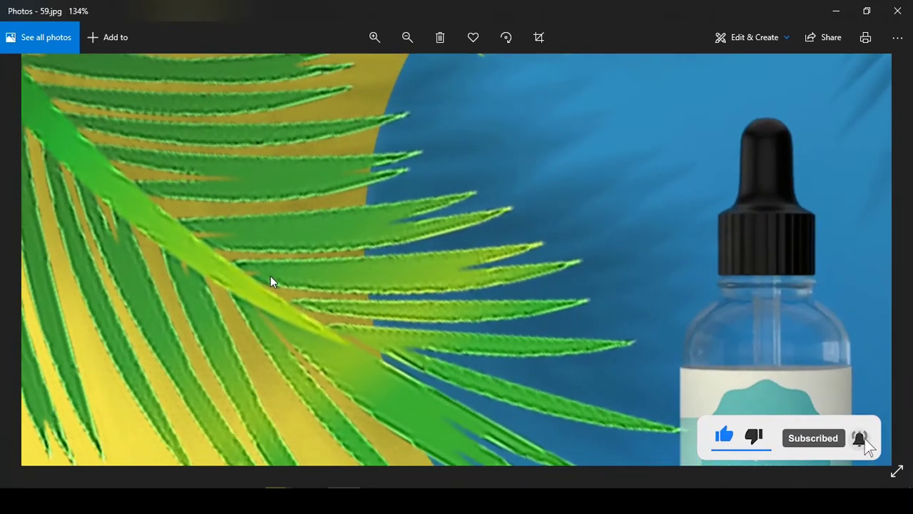
{"action": "scroll", "coordinate": [289, 264], "scroll_direction": "down", "scroll_amount": 1}
{"action": "scroll", "coordinate": [304, 253], "scroll_direction": "down", "scroll_amount": 2}
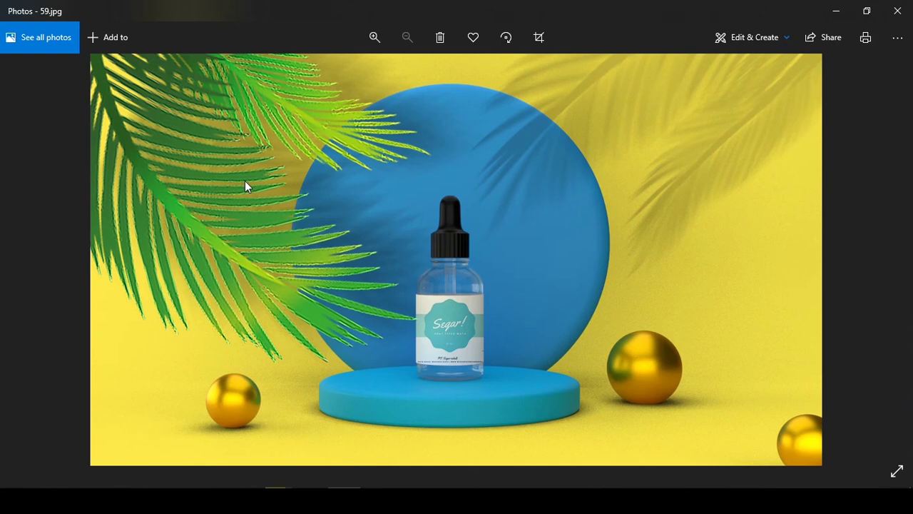
{"action": "scroll", "coordinate": [245, 182], "scroll_direction": "up", "scroll_amount": 2}
{"action": "scroll", "coordinate": [349, 239], "scroll_direction": "up", "scroll_amount": 1}
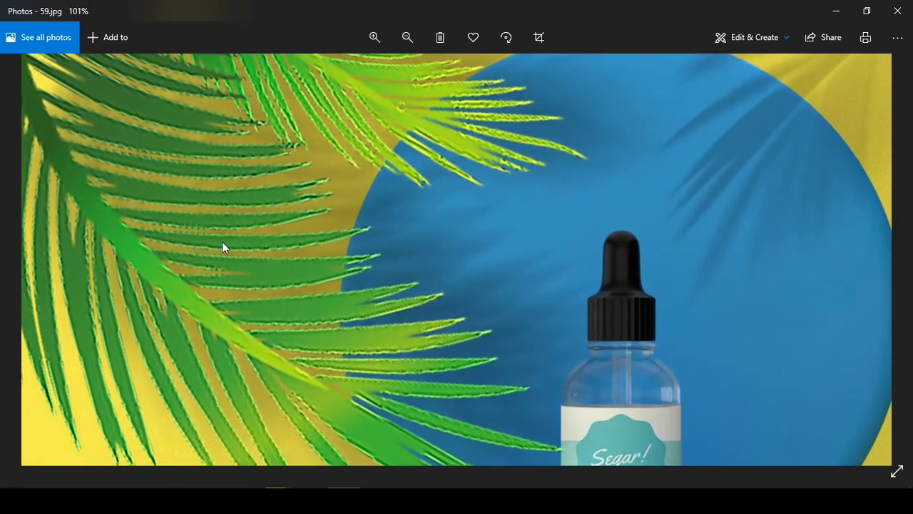
{"action": "scroll", "coordinate": [314, 257], "scroll_direction": "down", "scroll_amount": 1}
{"action": "scroll", "coordinate": [314, 255], "scroll_direction": "down", "scroll_amount": 1}
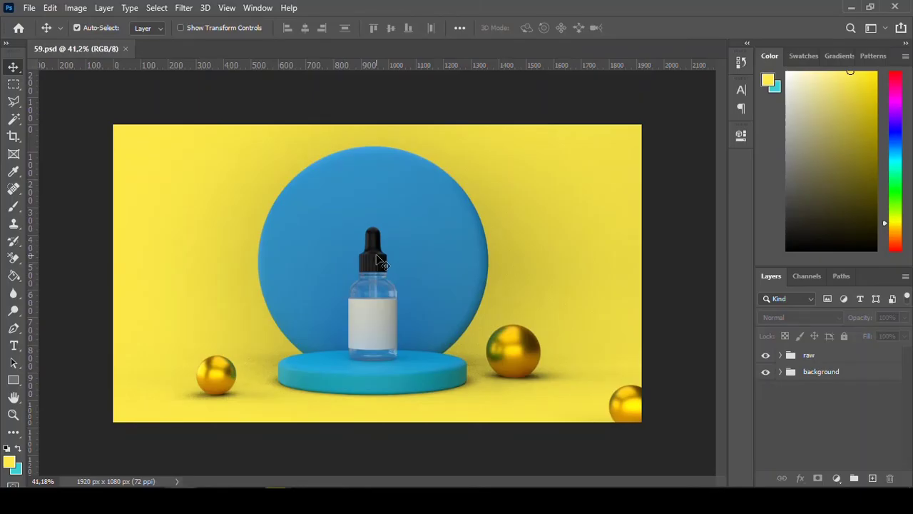
{"action": "left_click_drag", "start_coordinate": [353, 310], "coordinate": [418, 213]}
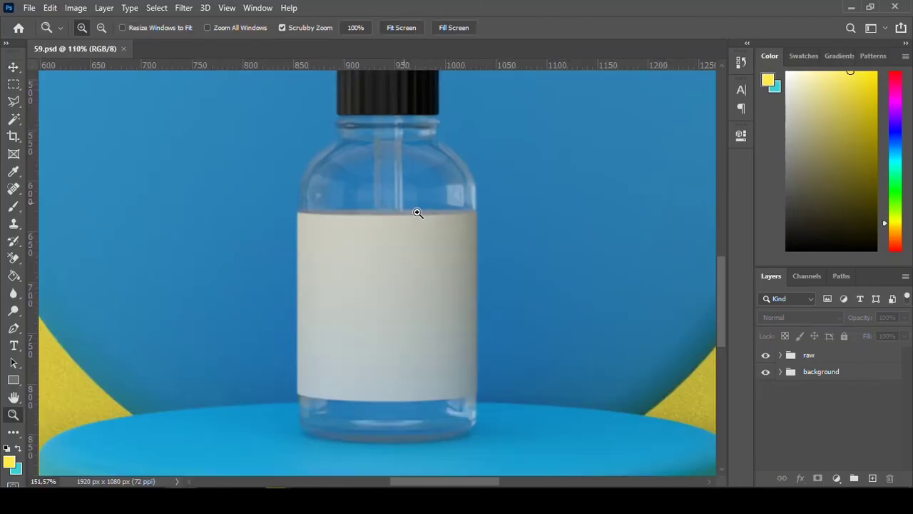
- Zoom back out on the bottle and bring the exported 59.jpg viewer back up for comparison
{"action": "left_click_drag", "start_coordinate": [461, 193], "coordinate": [393, 252]}
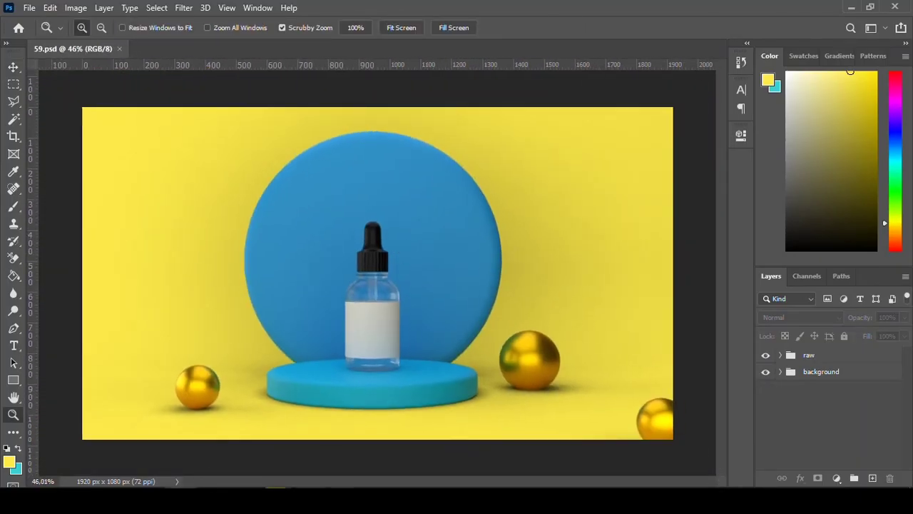
{"action": "left_click", "coordinate": [366, 475]}
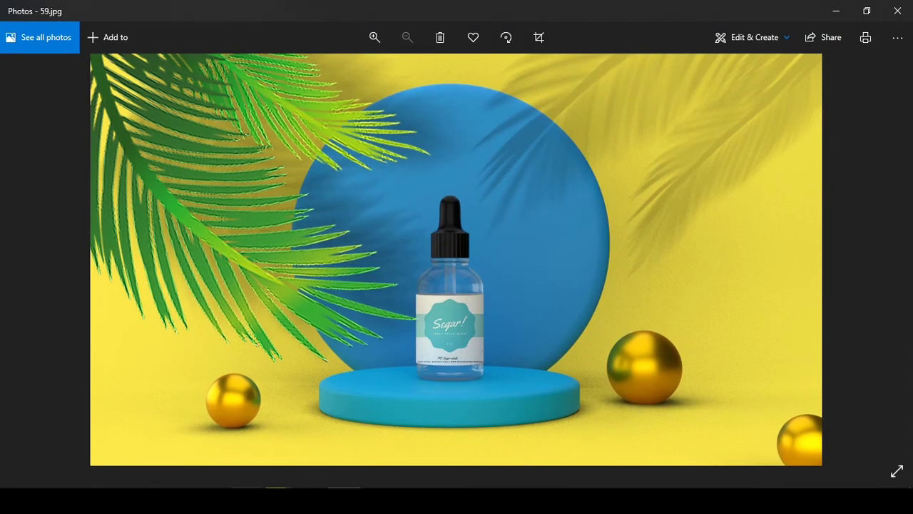
{"action": "key", "text": "ctrl+g"}
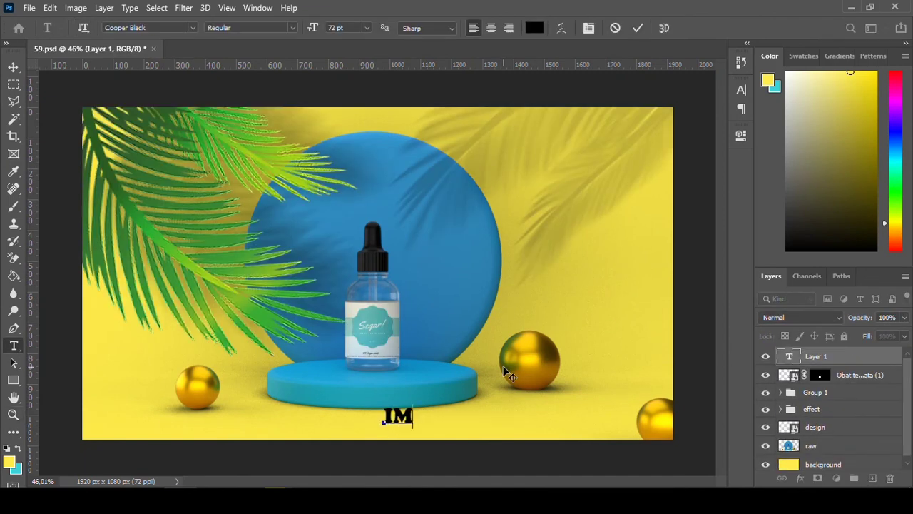
- Type the black caption IMAGE NOT INCLUDED and commit it
{"action": "type", "text": "AGE NOE"}
{"action": "key", "text": "BackSpace"}
{"action": "type", "text": "T "}
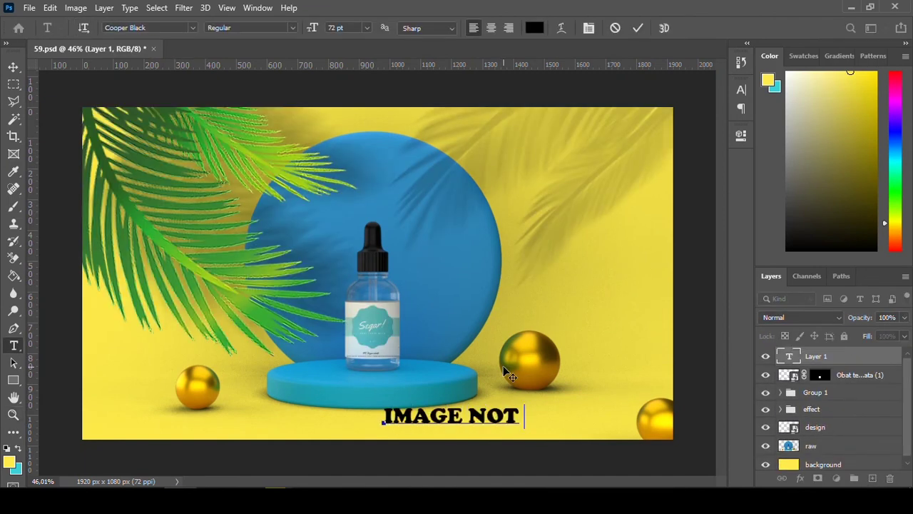
{"action": "type", "text": "INCLUDED"}
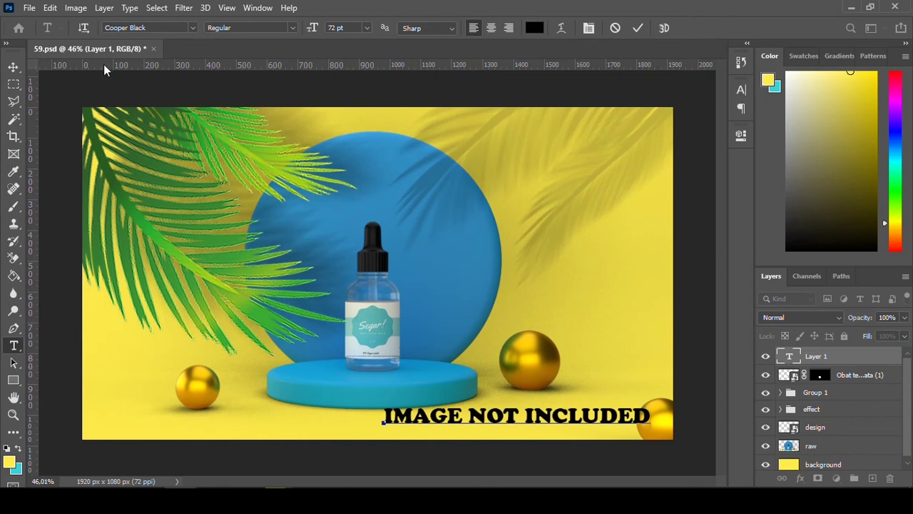
{"action": "left_click", "coordinate": [13, 66]}
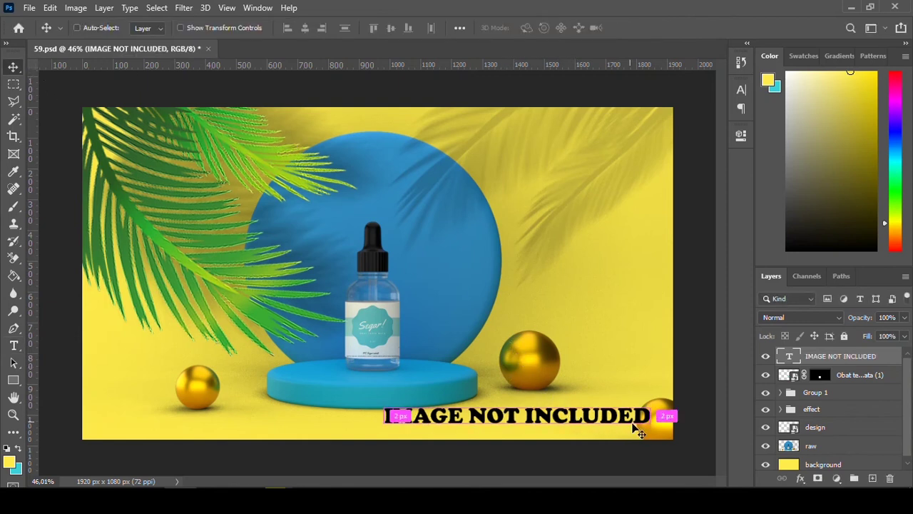
- Scale the caption to about 70% and move it below the podium
{"action": "key", "text": "ctrl+t"}
{"action": "left_click_drag", "start_coordinate": [649, 425], "coordinate": [571, 418]}
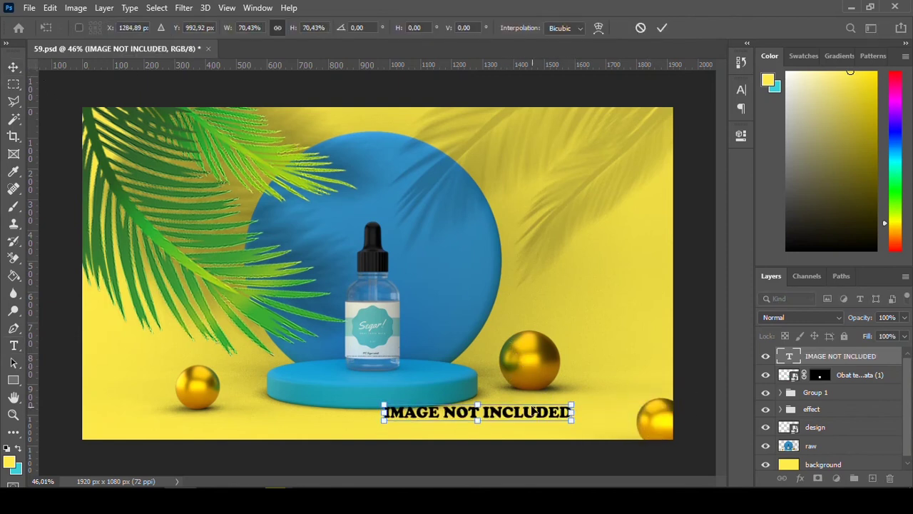
{"action": "left_click_drag", "start_coordinate": [529, 415], "coordinate": [437, 425]}
{"action": "key", "text": "Return"}
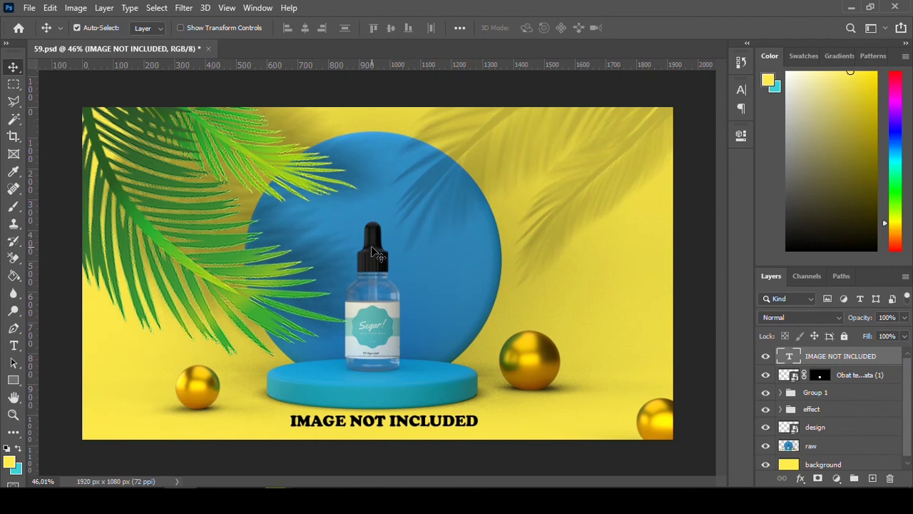
{"action": "left_click", "coordinate": [825, 428], "text": "shift"}
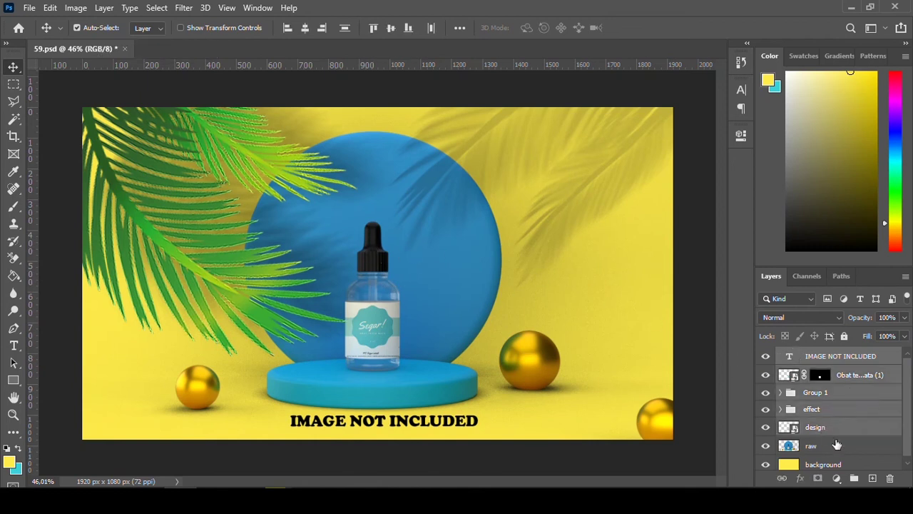
- Delete the selected caption, label, effect and design layers, leaving only raw and background
{"action": "left_click", "coordinate": [889, 478]}
{"action": "left_click", "coordinate": [431, 191]}
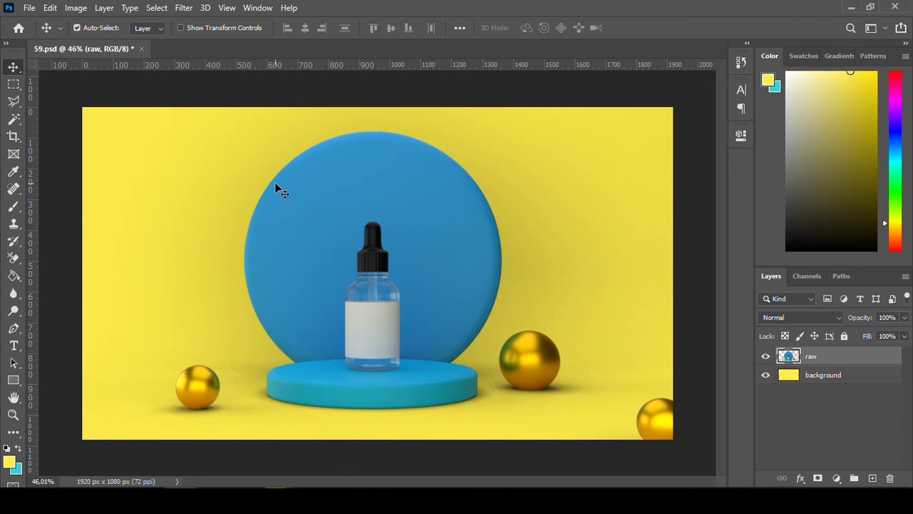